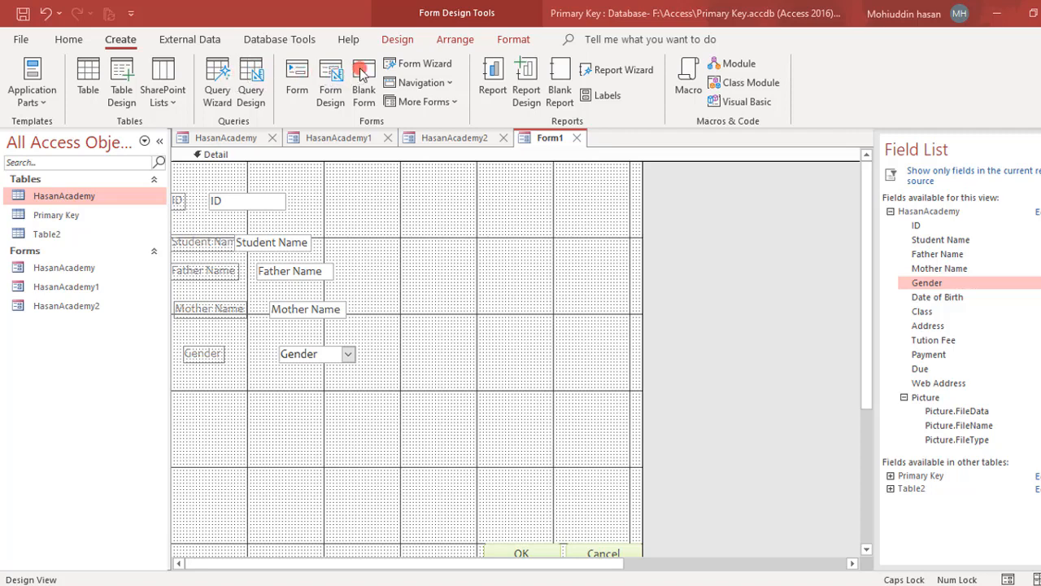
Open the HasanAcademy table in Datasheet View and browse its student records
{"action": "left_click", "coordinate": [455, 103]}
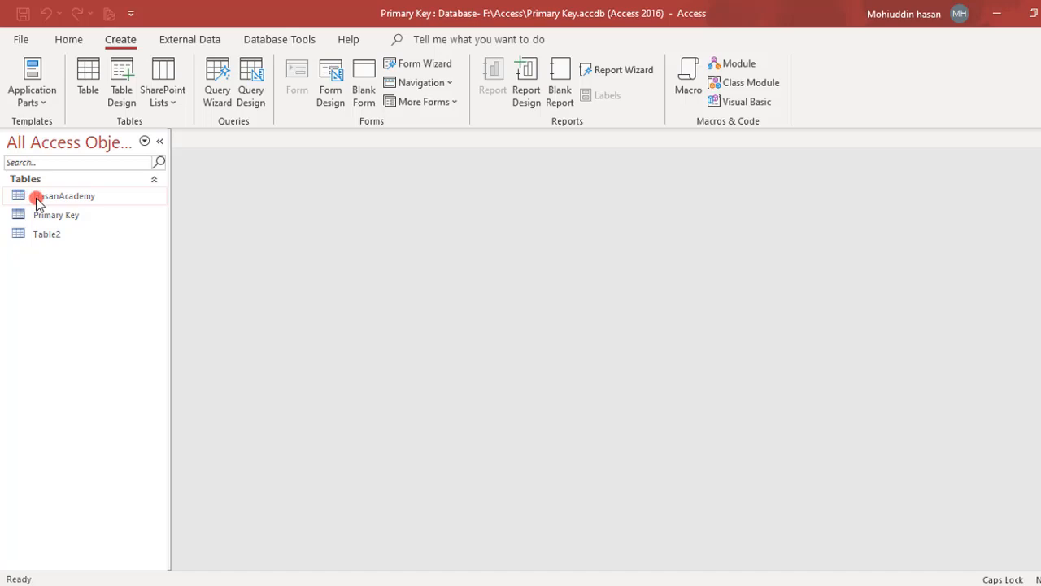
{"action": "double_click", "coordinate": [36, 196]}
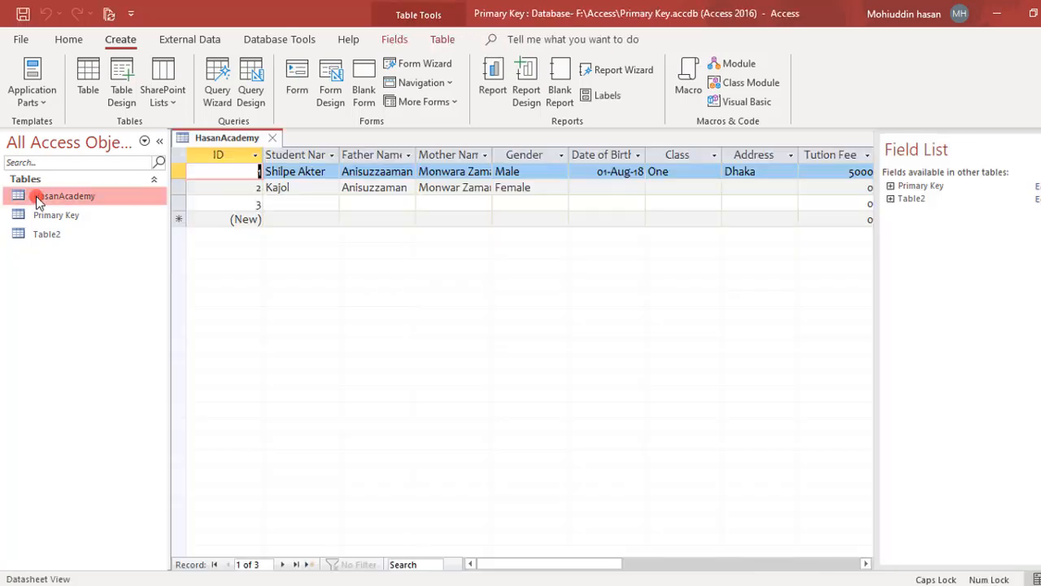
{"action": "left_click", "coordinate": [313, 189]}
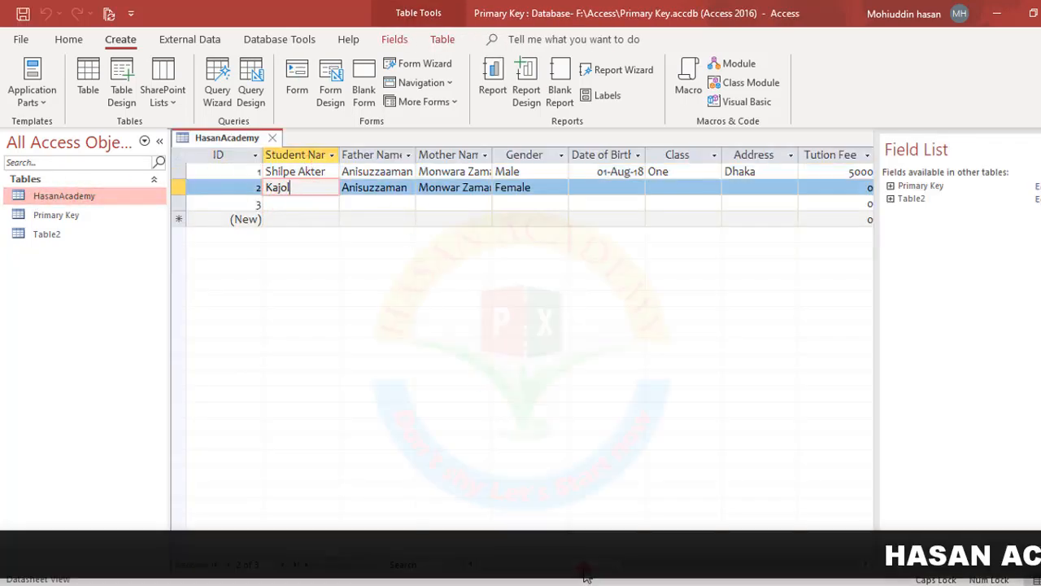
{"action": "left_click_drag", "start_coordinate": [584, 563], "coordinate": [541, 538]}
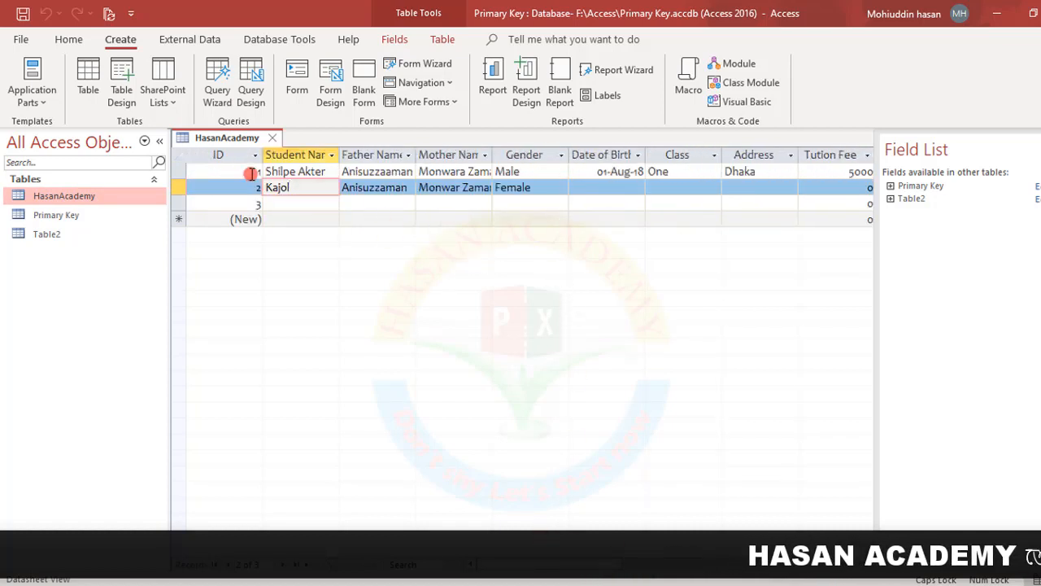
{"action": "left_click", "coordinate": [116, 200]}
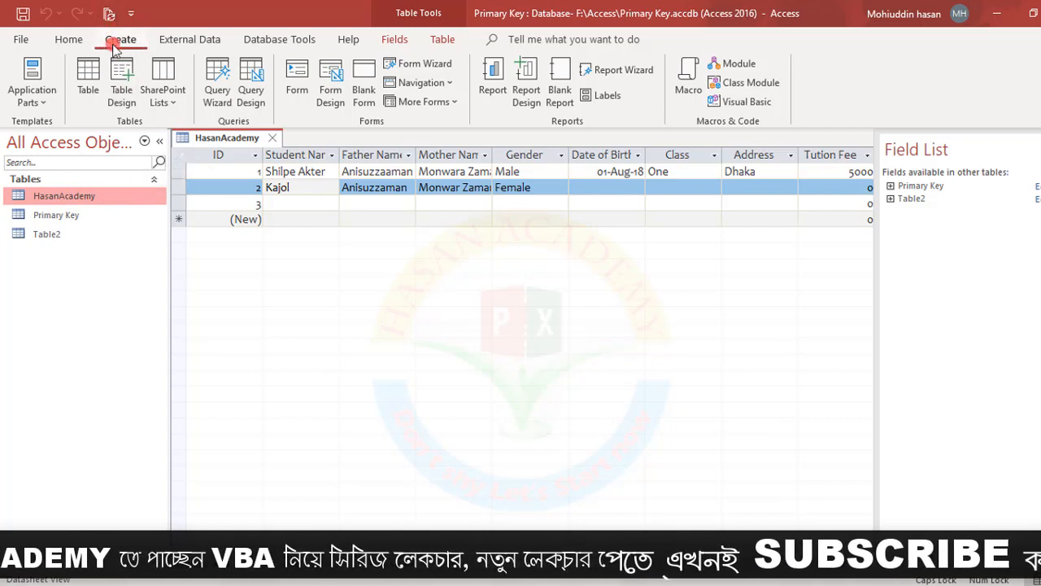
Build a Multiple Items form from HasanAcademy, page through its records, and save it as HasanAcademy
{"action": "left_click", "coordinate": [448, 101]}
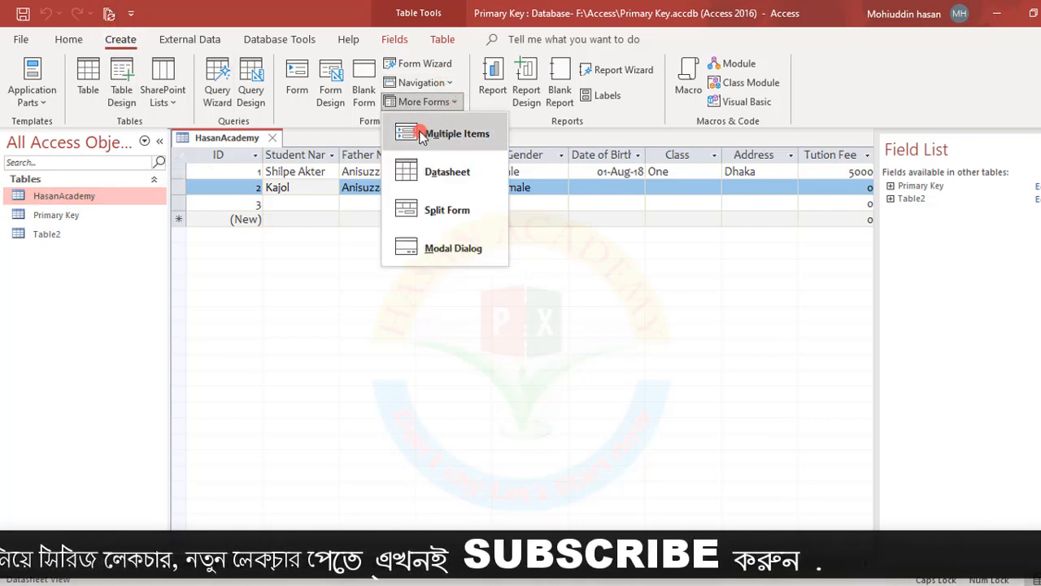
{"action": "left_click", "coordinate": [445, 136]}
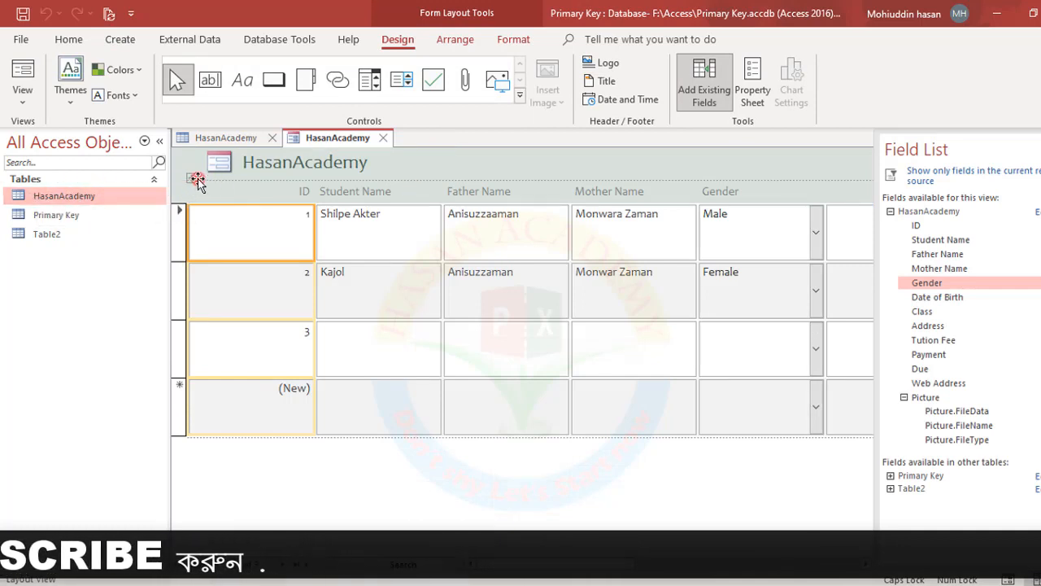
{"action": "left_click", "coordinate": [208, 140]}
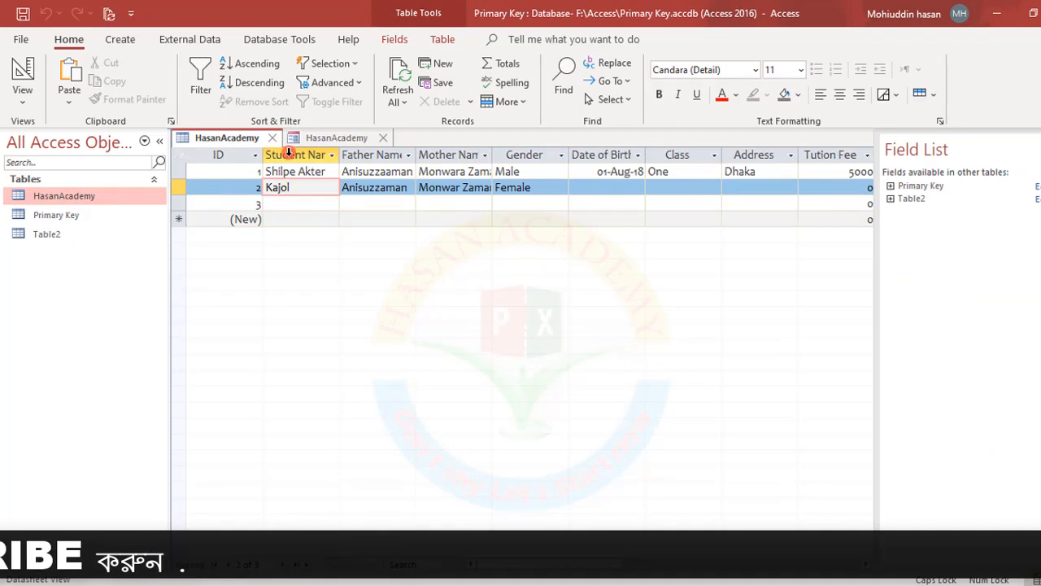
{"action": "left_click", "coordinate": [314, 140]}
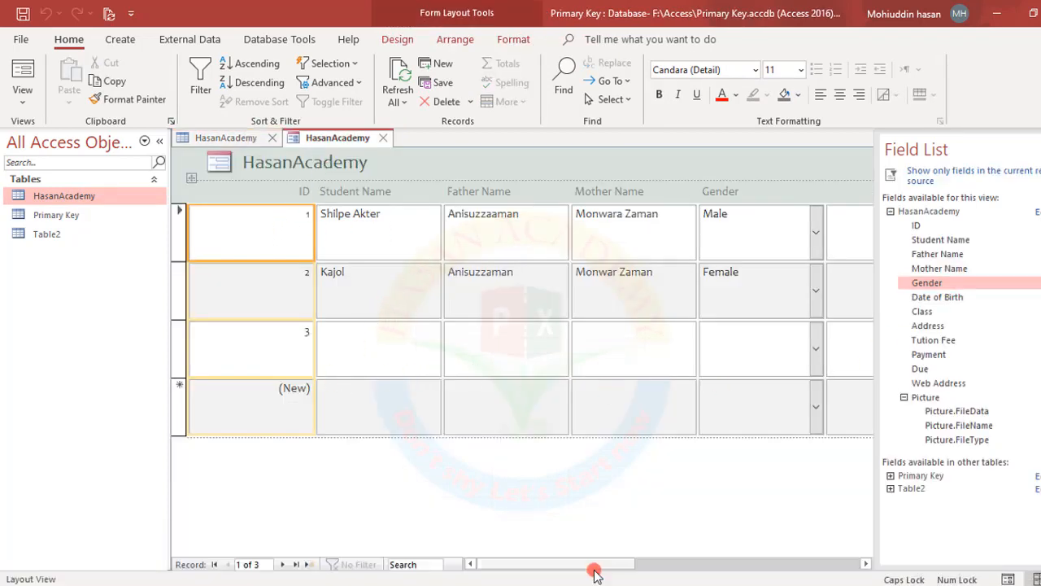
{"action": "left_click_drag", "start_coordinate": [586, 564], "coordinate": [855, 567]}
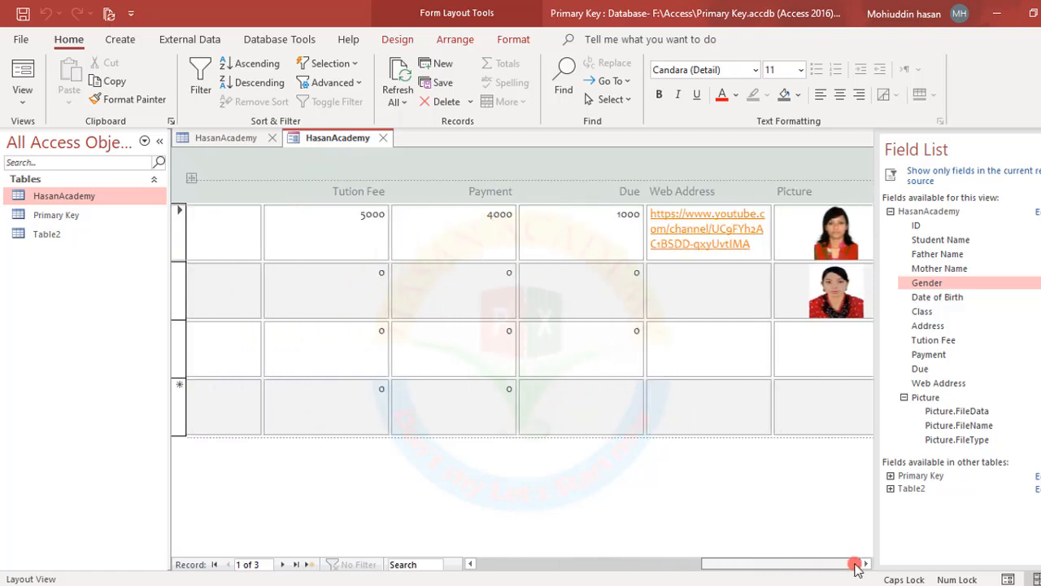
{"action": "left_click", "coordinate": [285, 565]}
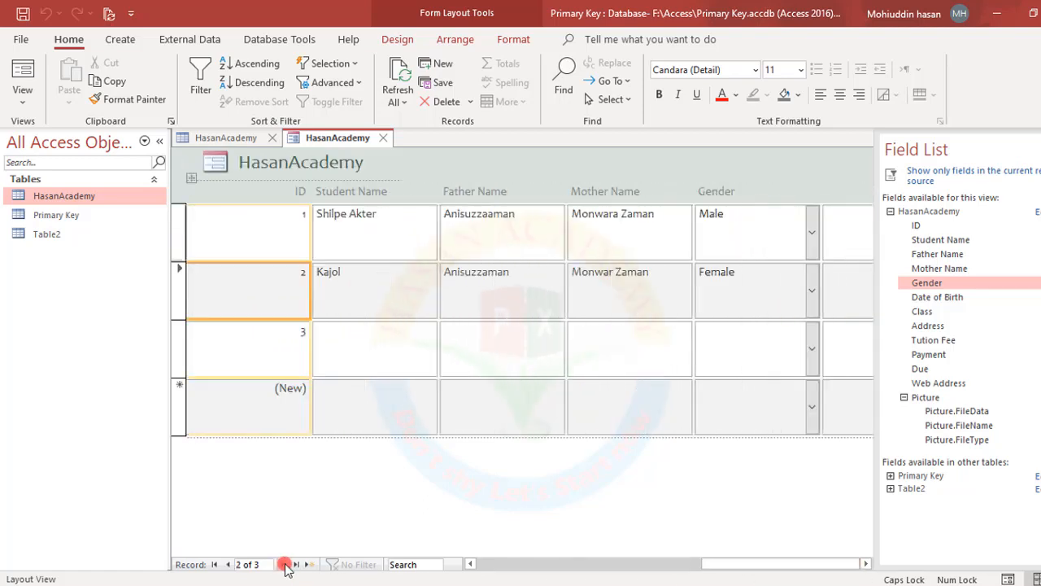
{"action": "left_click", "coordinate": [285, 565]}
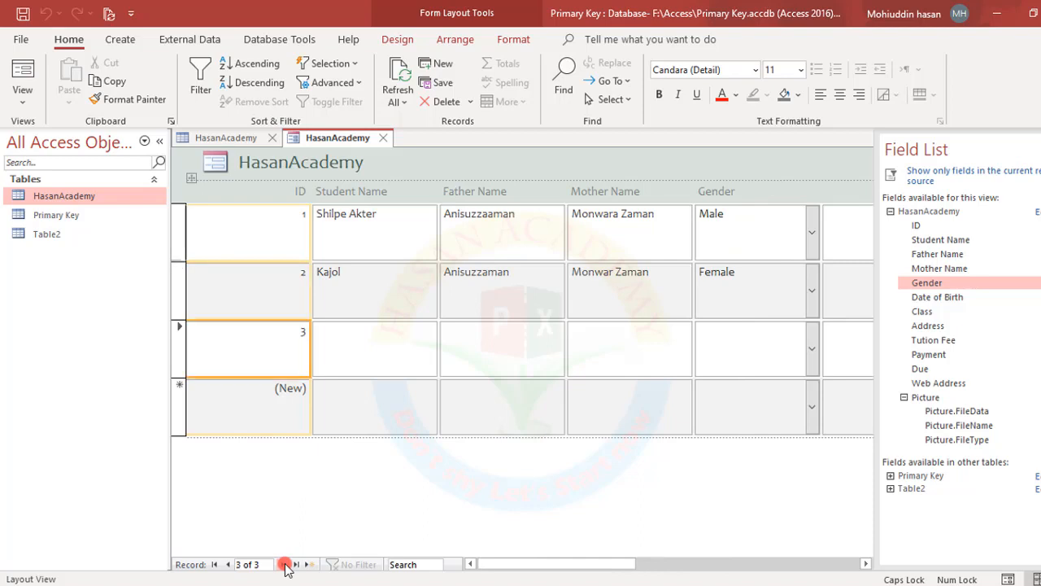
{"action": "left_click", "coordinate": [285, 564]}
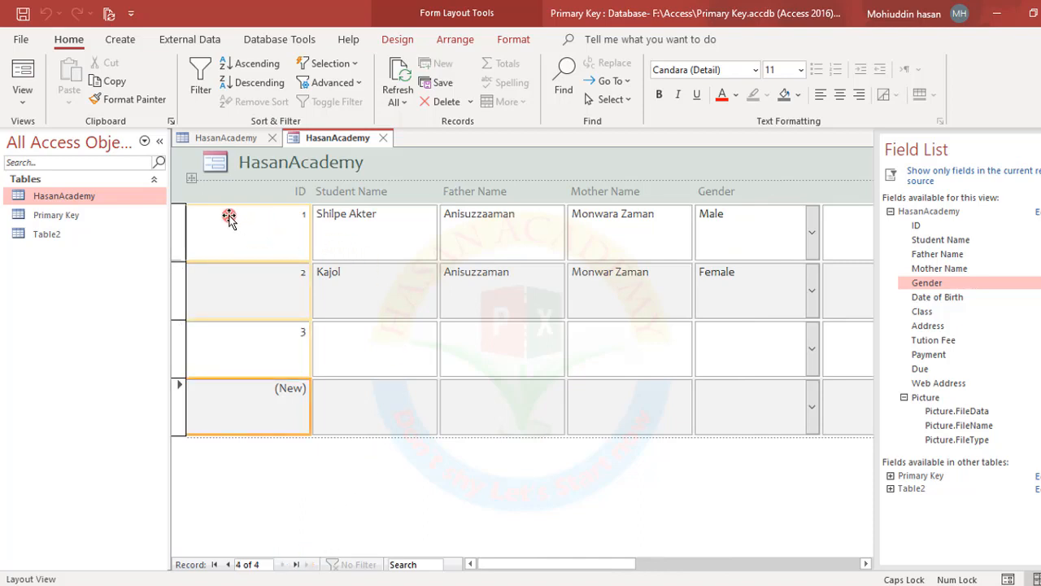
{"action": "left_click", "coordinate": [22, 12]}
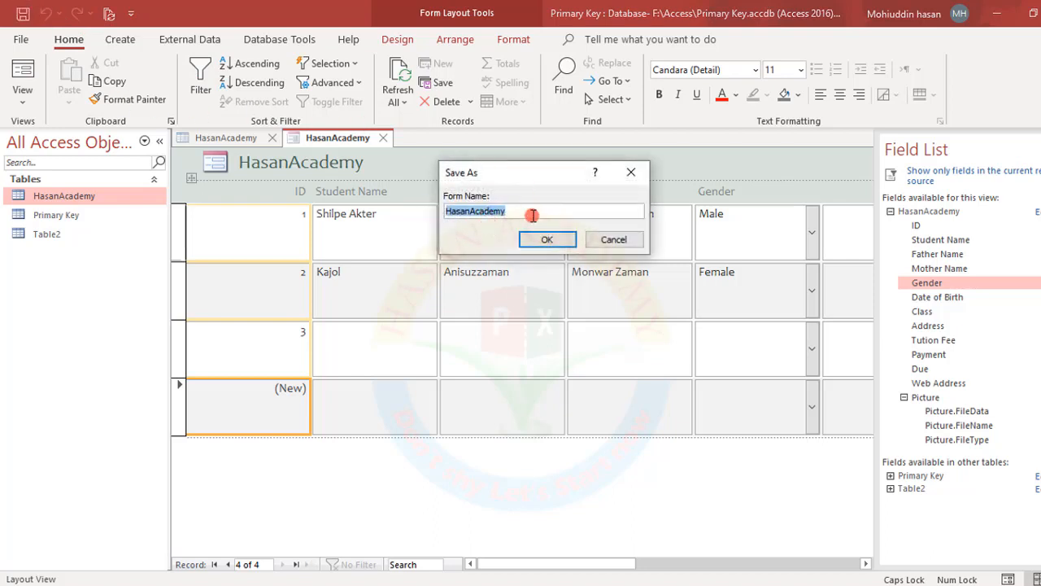
{"action": "left_click", "coordinate": [543, 239]}
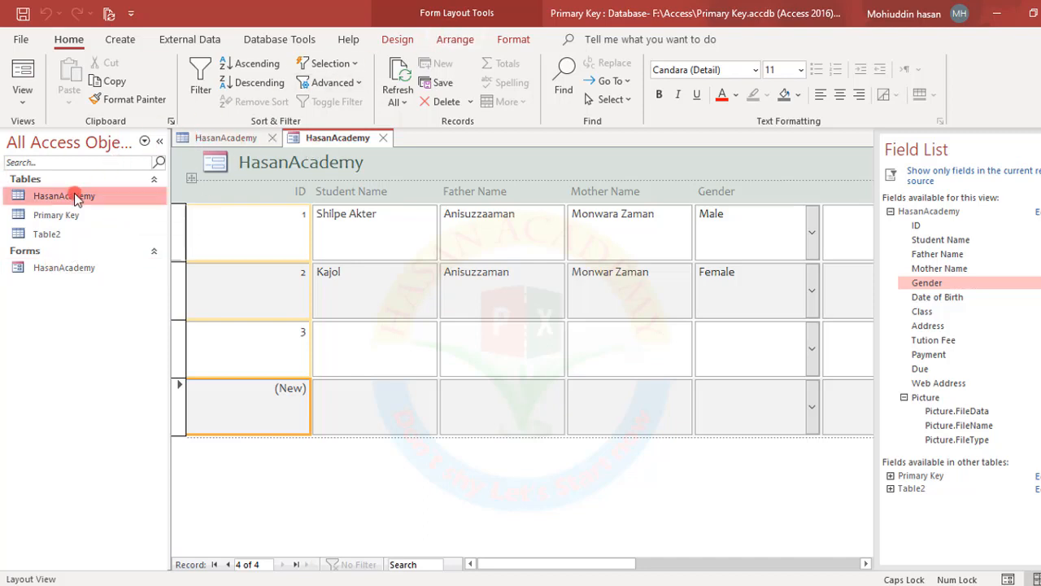
Build a Datasheet form from HasanAcademy, compare it with the table, and save it as HasanAcademy1
{"action": "left_click", "coordinate": [120, 39]}
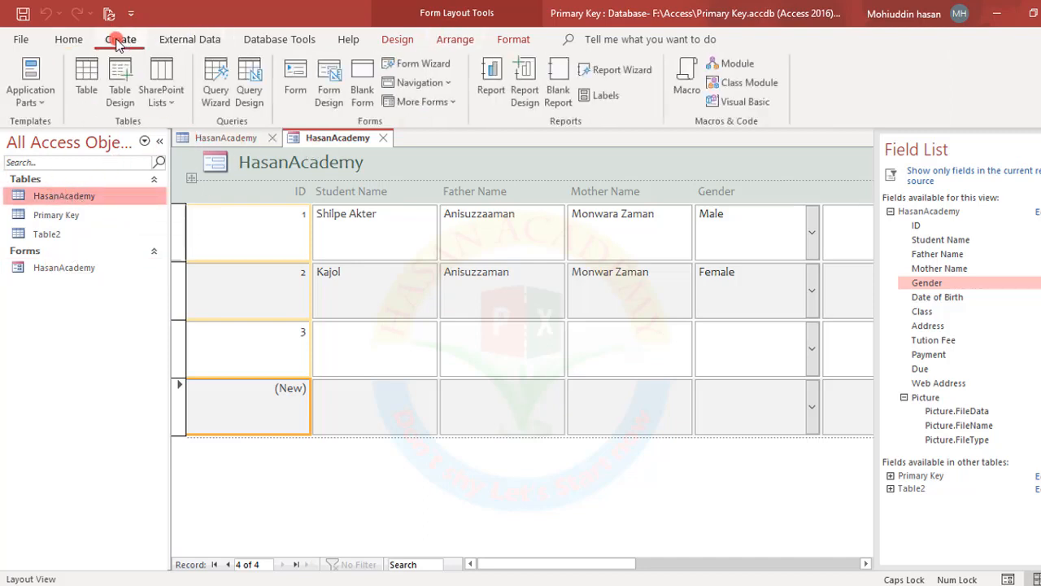
{"action": "left_click", "coordinate": [460, 104]}
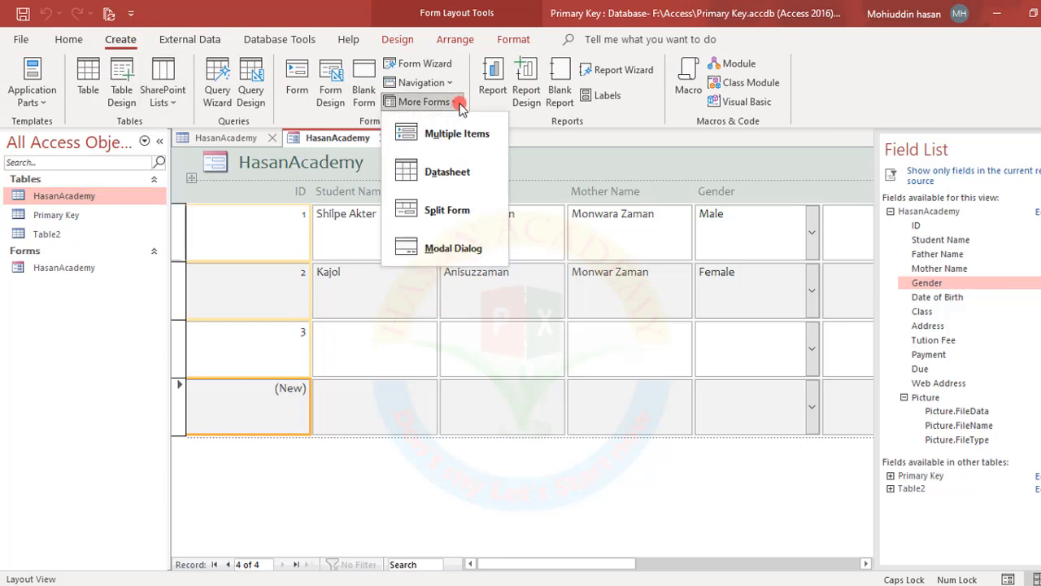
{"action": "left_click", "coordinate": [446, 178]}
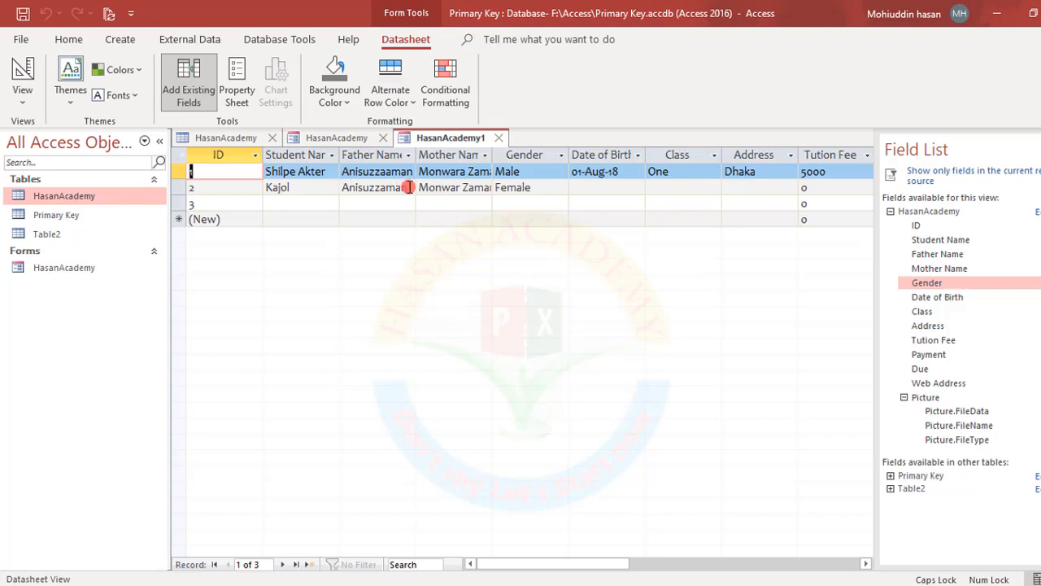
{"action": "left_click", "coordinate": [289, 190]}
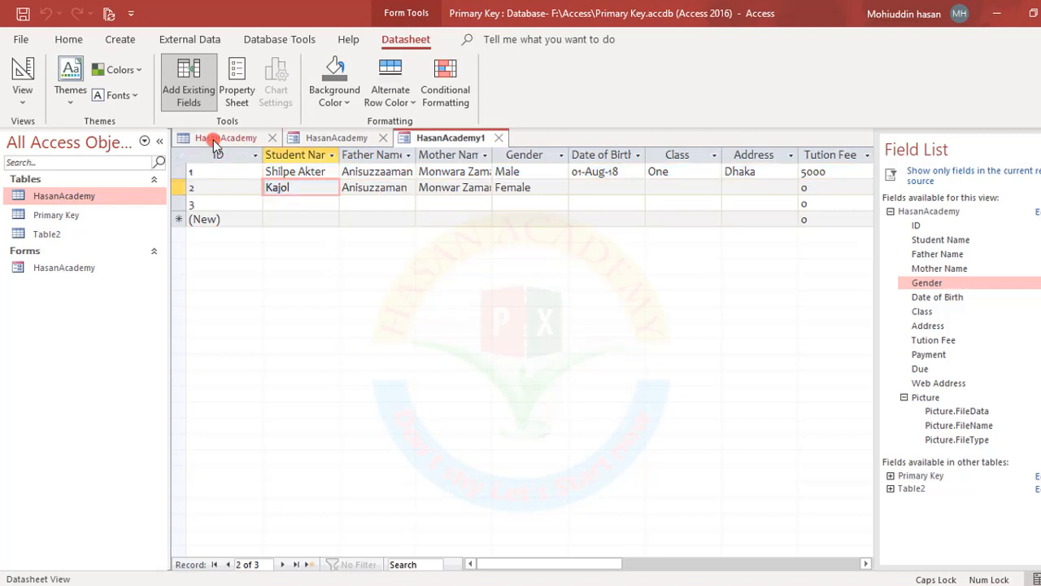
{"action": "left_click", "coordinate": [219, 138]}
{"action": "left_click", "coordinate": [280, 187]}
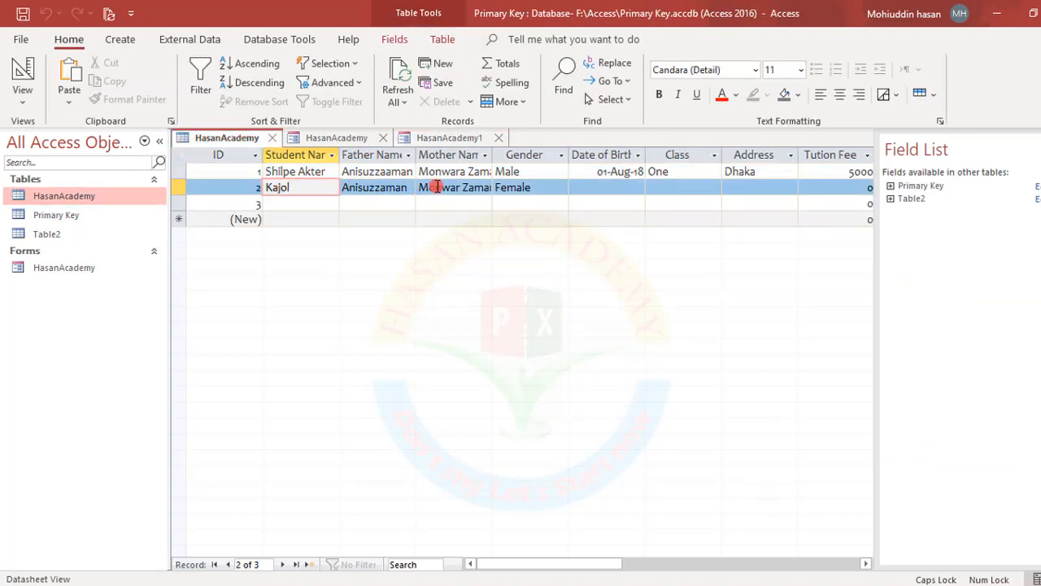
{"action": "left_click", "coordinate": [447, 138]}
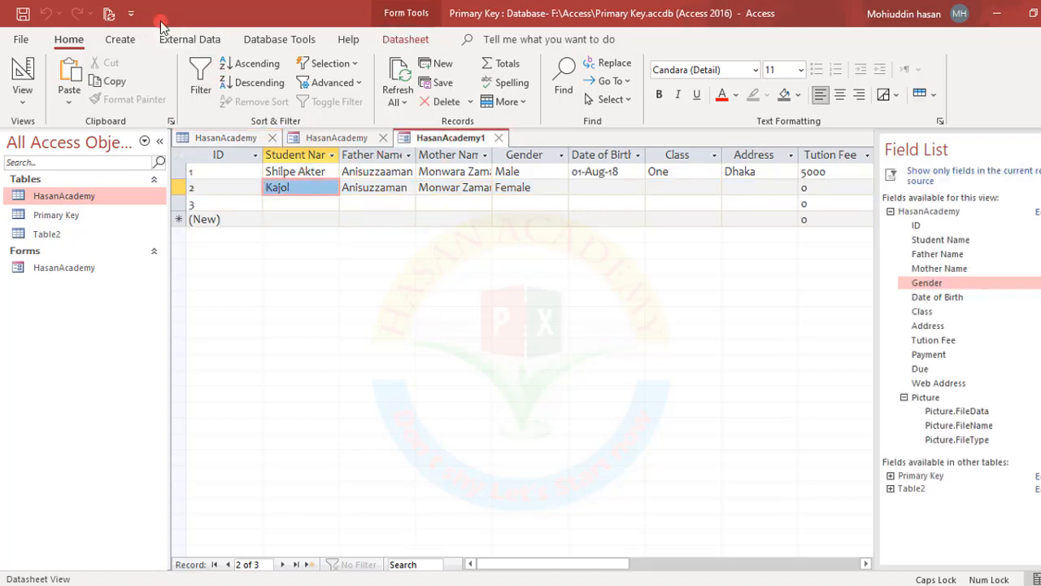
{"action": "left_click", "coordinate": [23, 13]}
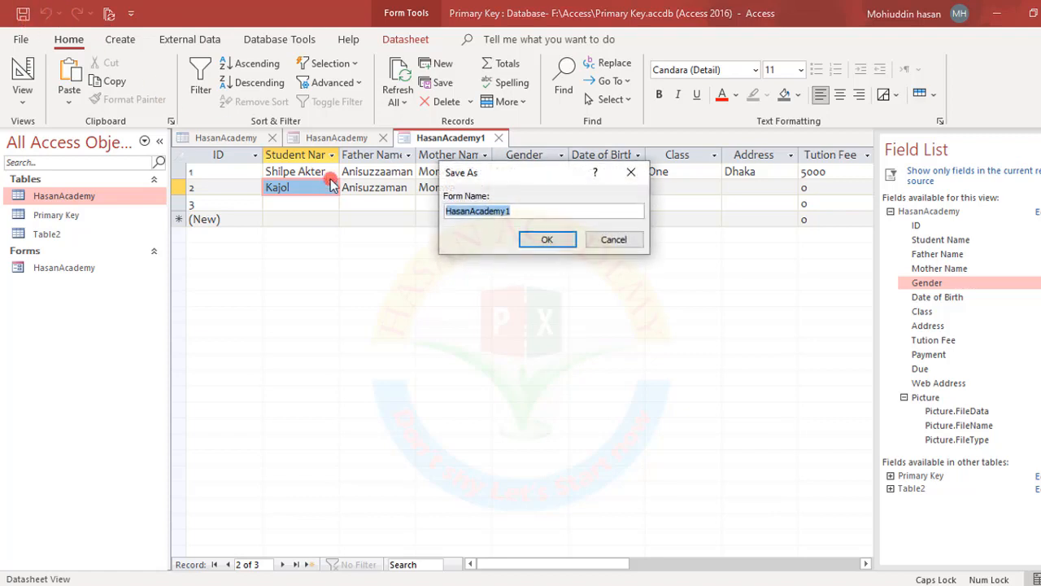
{"action": "left_click", "coordinate": [547, 238]}
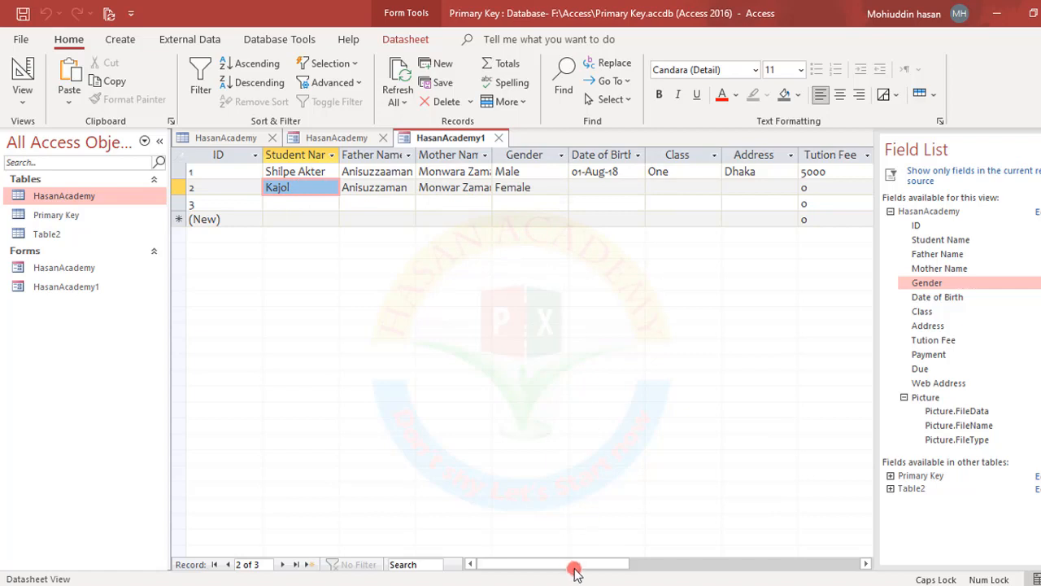
{"action": "mouse_move", "coordinate": [577, 564]}
{"action": "left_mouse_down"}
{"action": "mouse_move", "coordinate": [690, 564]}
{"action": "mouse_move", "coordinate": [558, 561]}
{"action": "left_mouse_up"}
Generate a Split Form from the HasanAcademy table using More Forms
{"action": "left_click", "coordinate": [509, 101]}
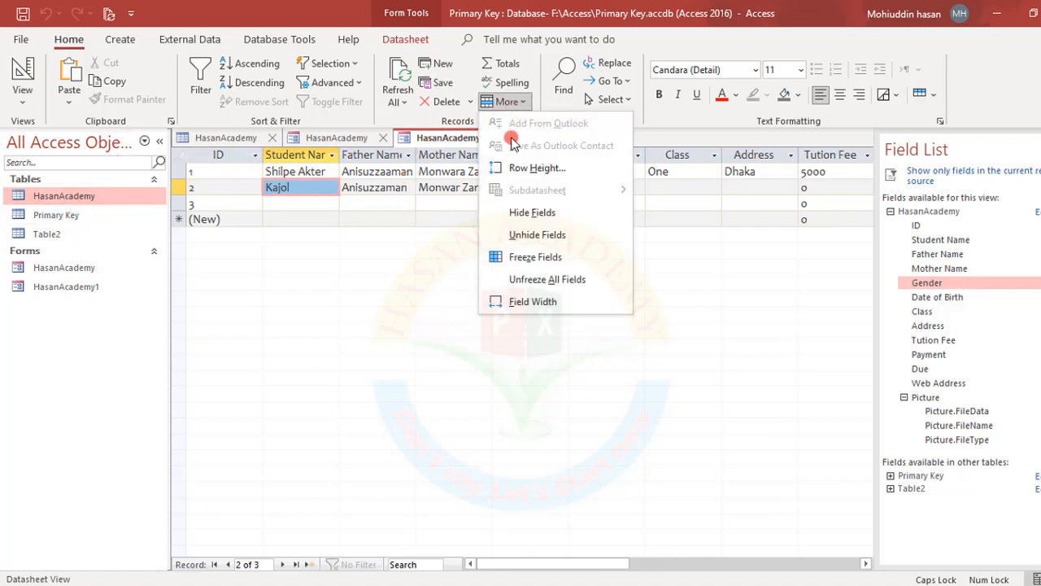
{"action": "left_click", "coordinate": [106, 39]}
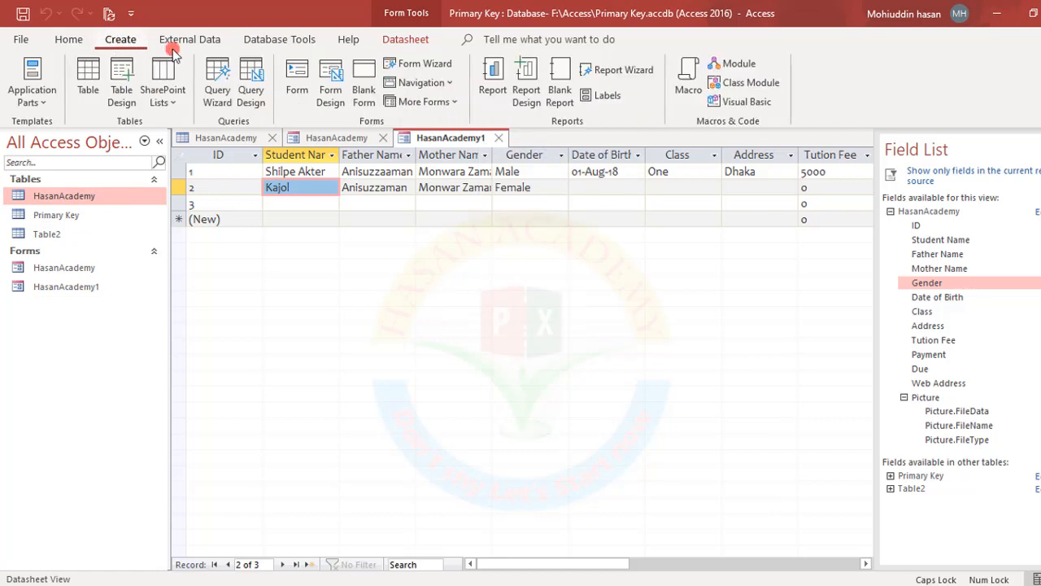
{"action": "left_click", "coordinate": [449, 102]}
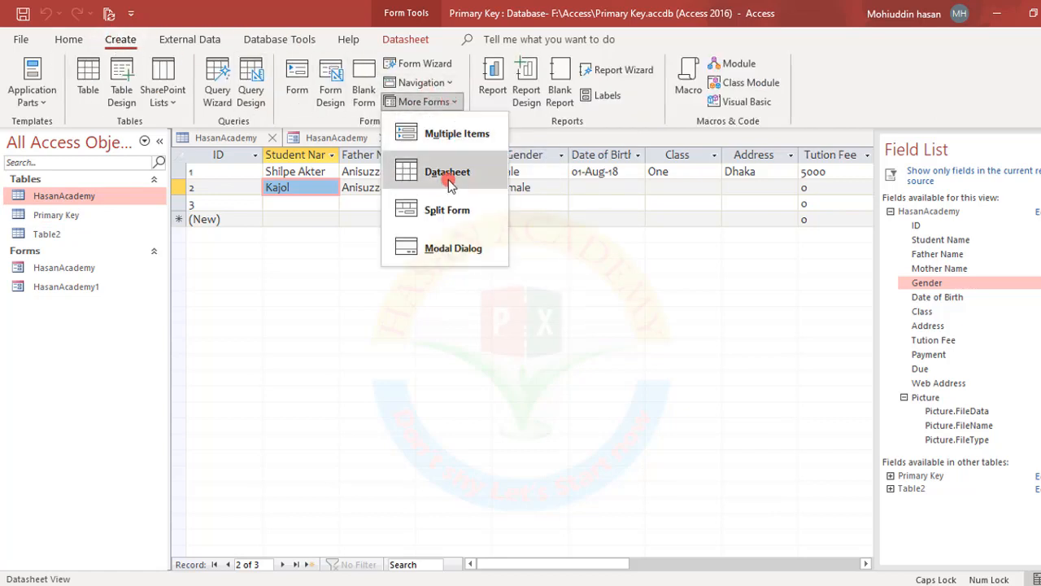
{"action": "left_click", "coordinate": [444, 212]}
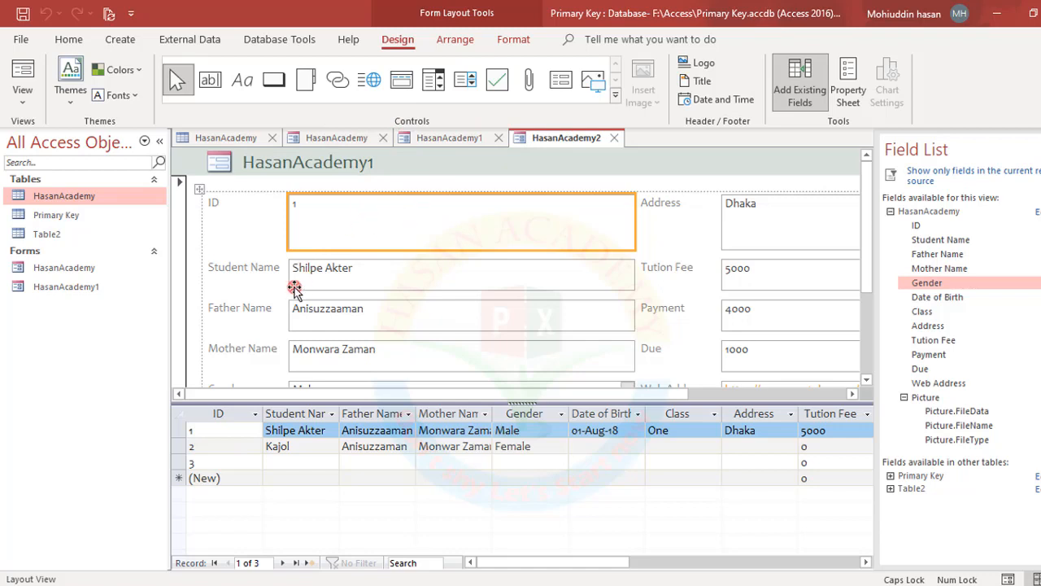
Step through the ID, student, father, mother name and gender cells of records 1 and 2
{"action": "left_click", "coordinate": [255, 414]}
{"action": "left_click", "coordinate": [317, 433]}
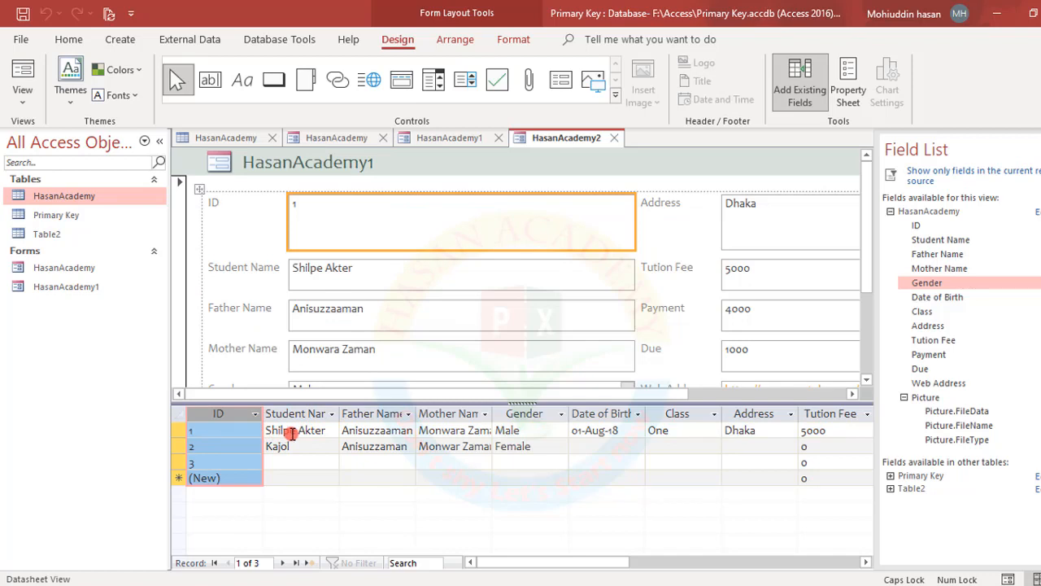
{"action": "left_click", "coordinate": [291, 432]}
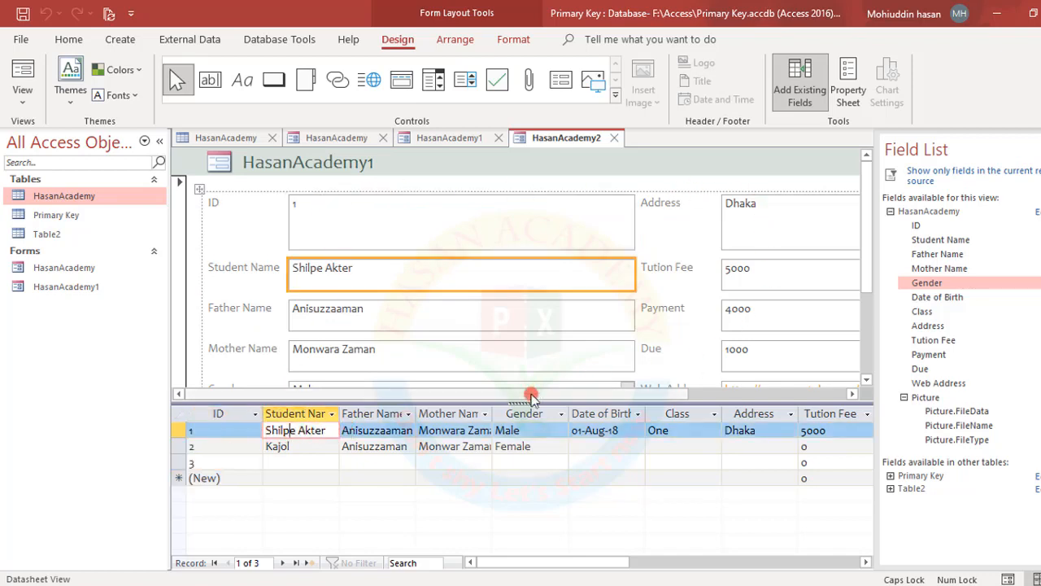
{"action": "left_click", "coordinate": [361, 446]}
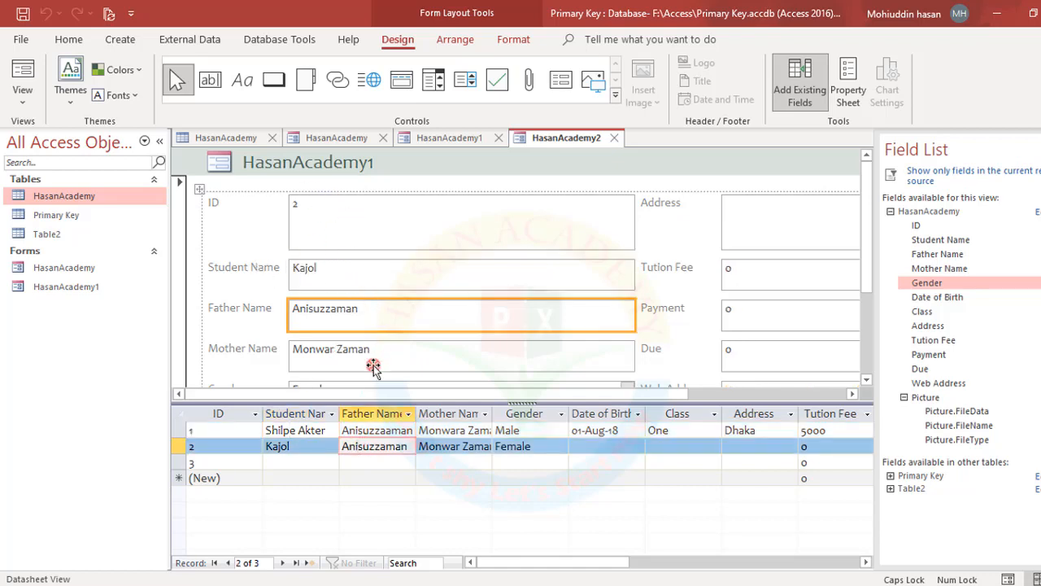
{"action": "left_click", "coordinate": [277, 445]}
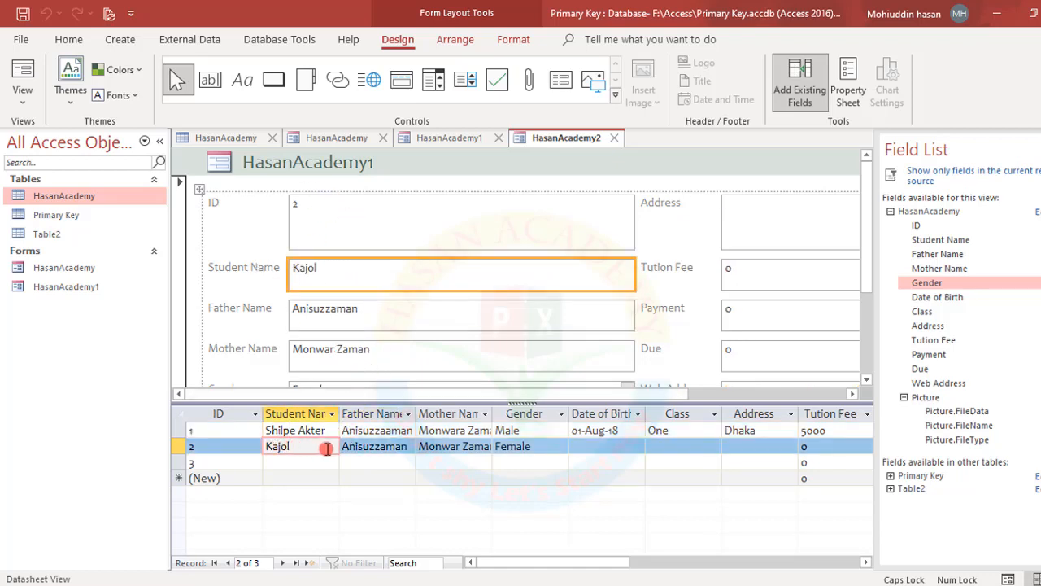
{"action": "left_click", "coordinate": [475, 445]}
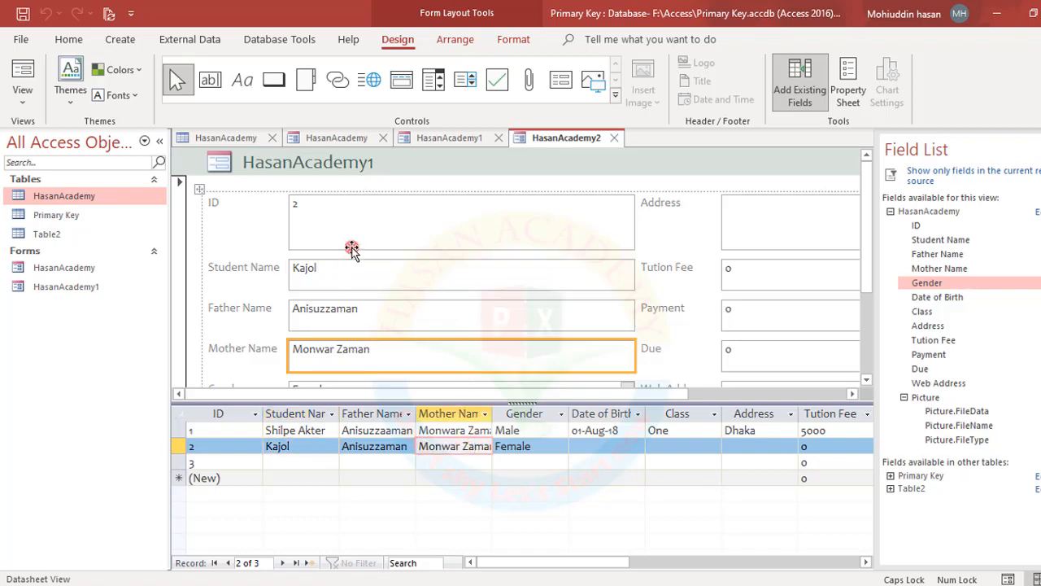
{"action": "left_click", "coordinate": [522, 446]}
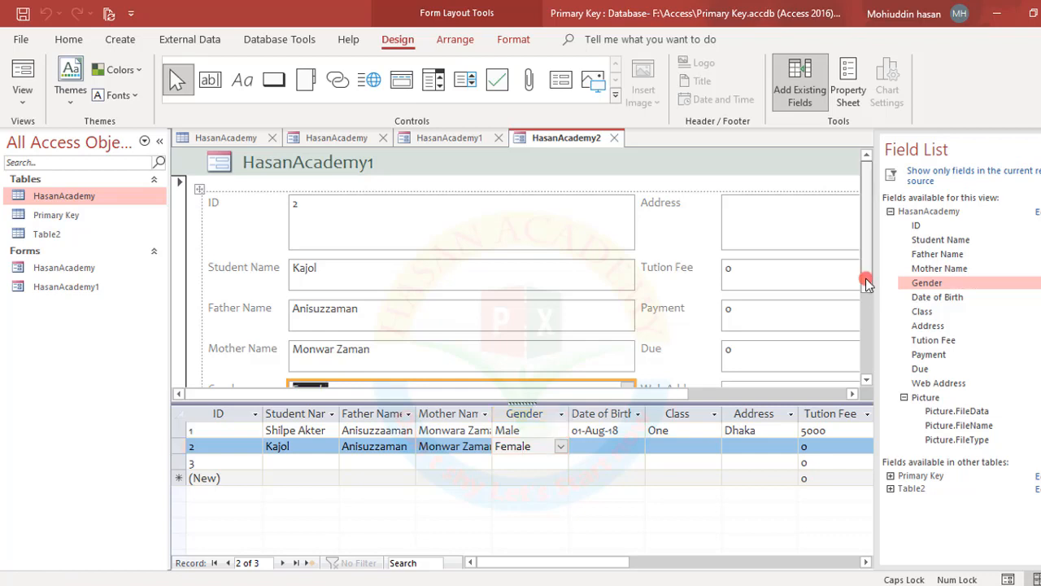
Check record 2's class, birth date and address, move to the new record, and begin saving
{"action": "left_click_drag", "start_coordinate": [865, 279], "coordinate": [860, 353]}
{"action": "left_click", "coordinate": [668, 442]}
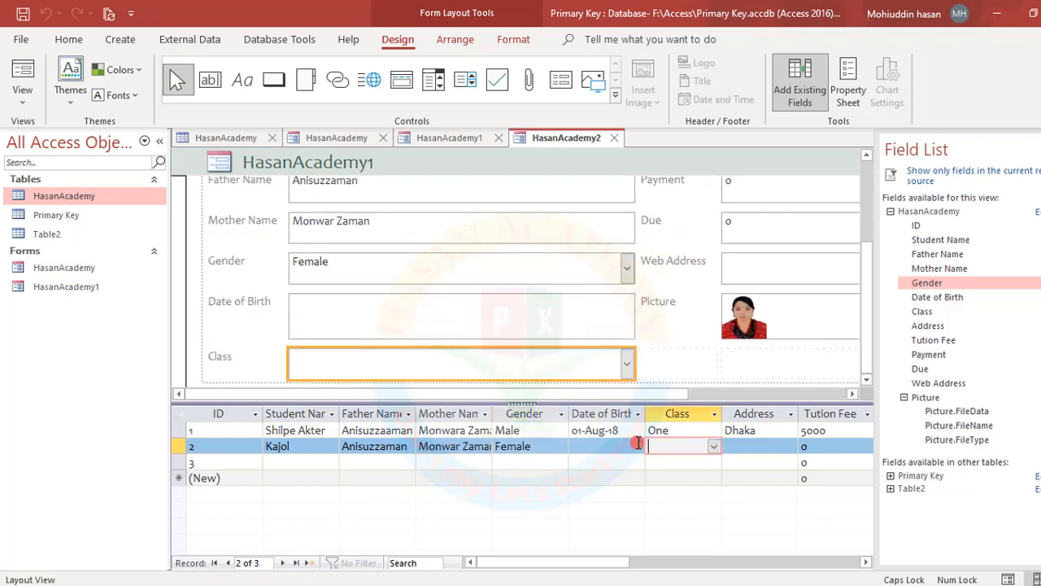
{"action": "left_click", "coordinate": [626, 441]}
{"action": "left_click", "coordinate": [731, 441]}
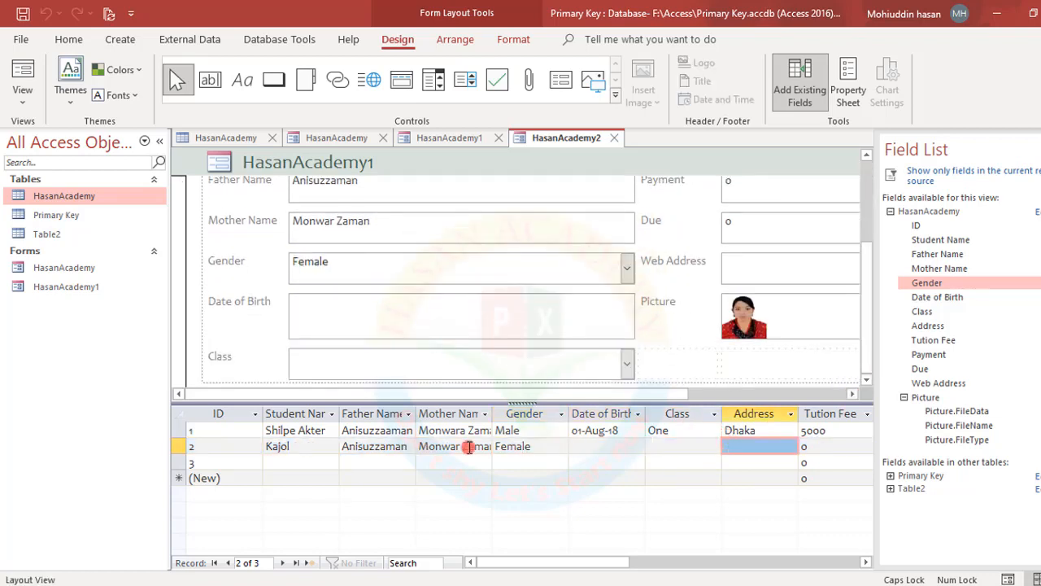
{"action": "left_click", "coordinate": [285, 462]}
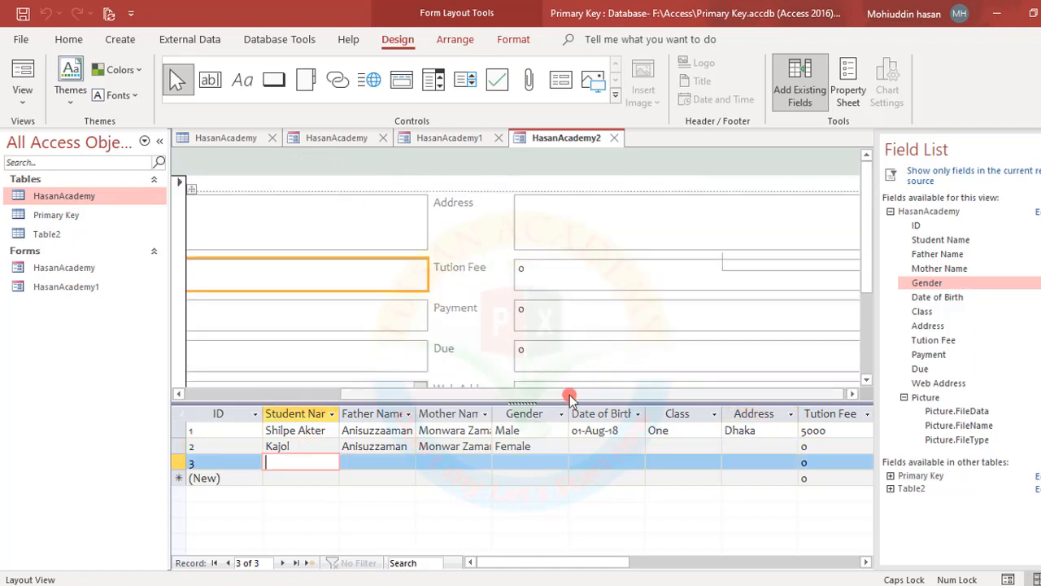
{"action": "left_click_drag", "start_coordinate": [569, 397], "coordinate": [286, 395]}
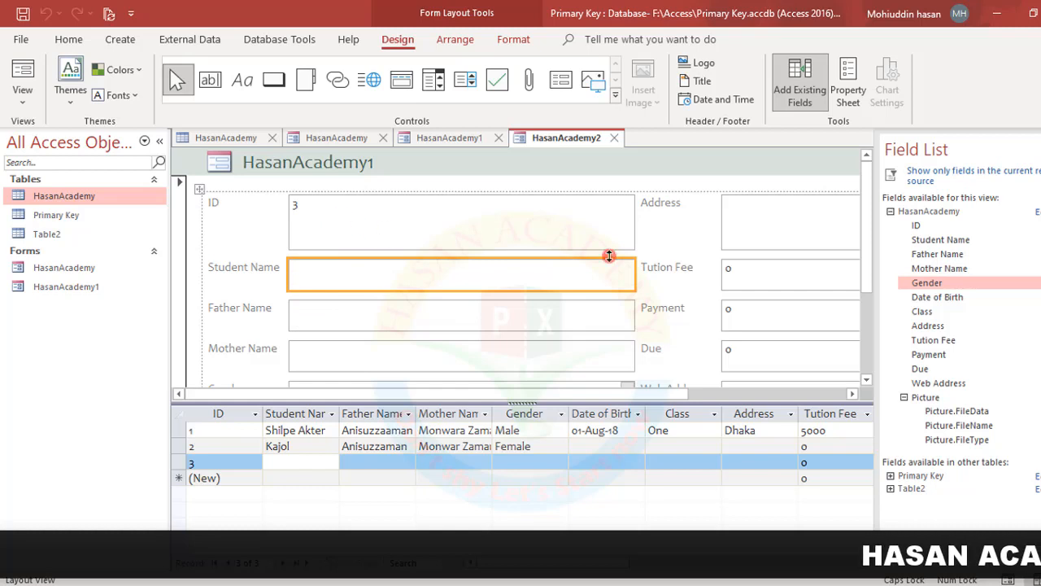
{"action": "scroll", "coordinate": [667, 297], "scroll_direction": "down", "scroll_amount": 3}
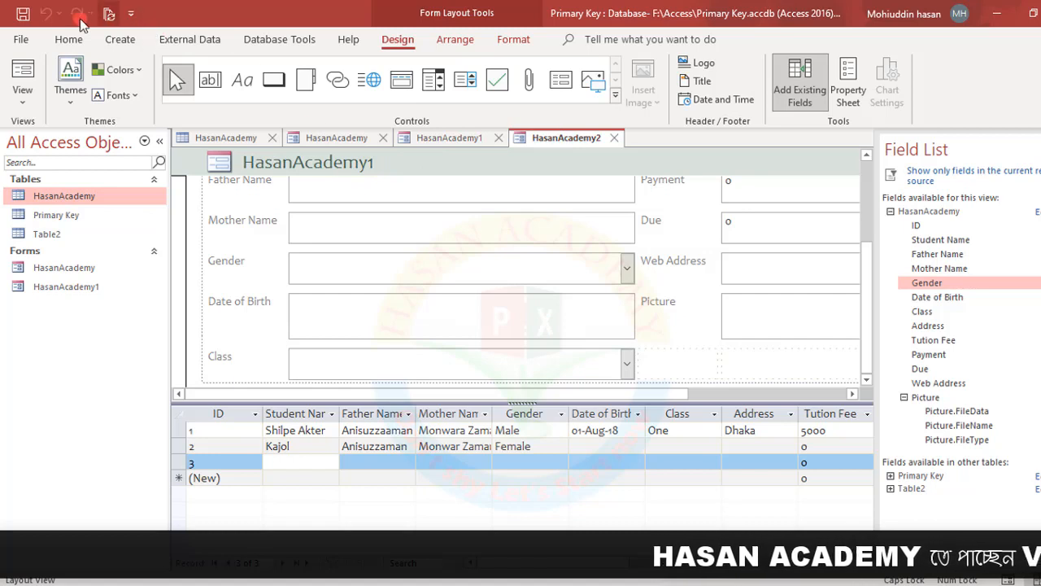
{"action": "left_click", "coordinate": [23, 13]}
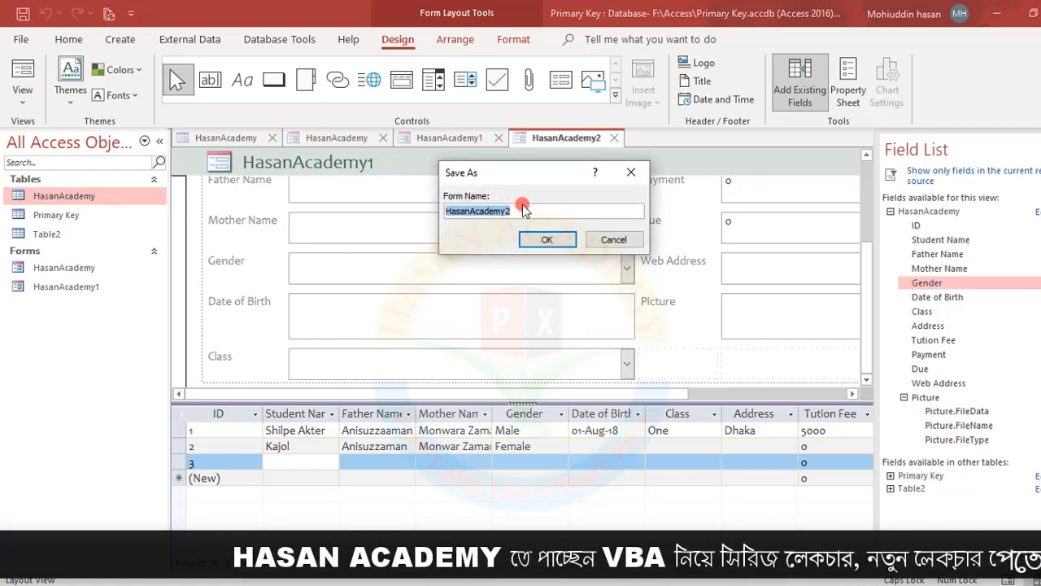
Confirm HasanAcademy2 as the split form's name, then return to the More Forms list
{"action": "left_click", "coordinate": [544, 238]}
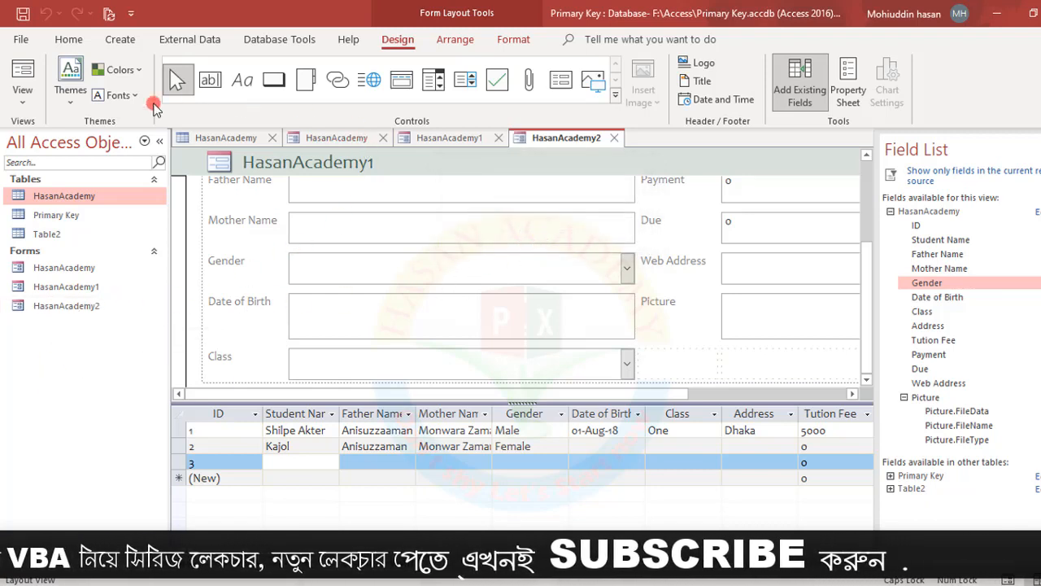
{"action": "left_click", "coordinate": [120, 39]}
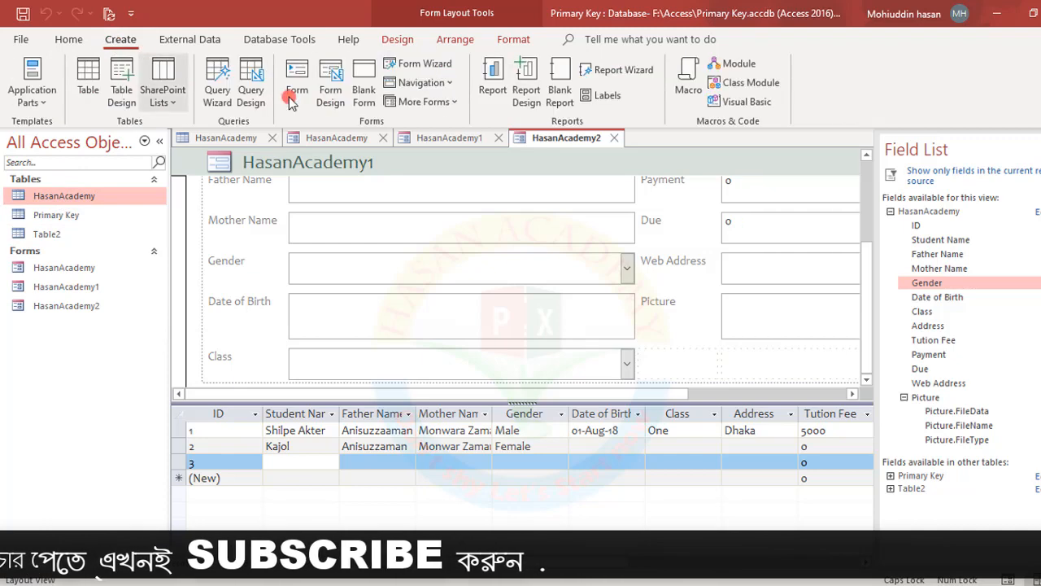
{"action": "left_click", "coordinate": [449, 101]}
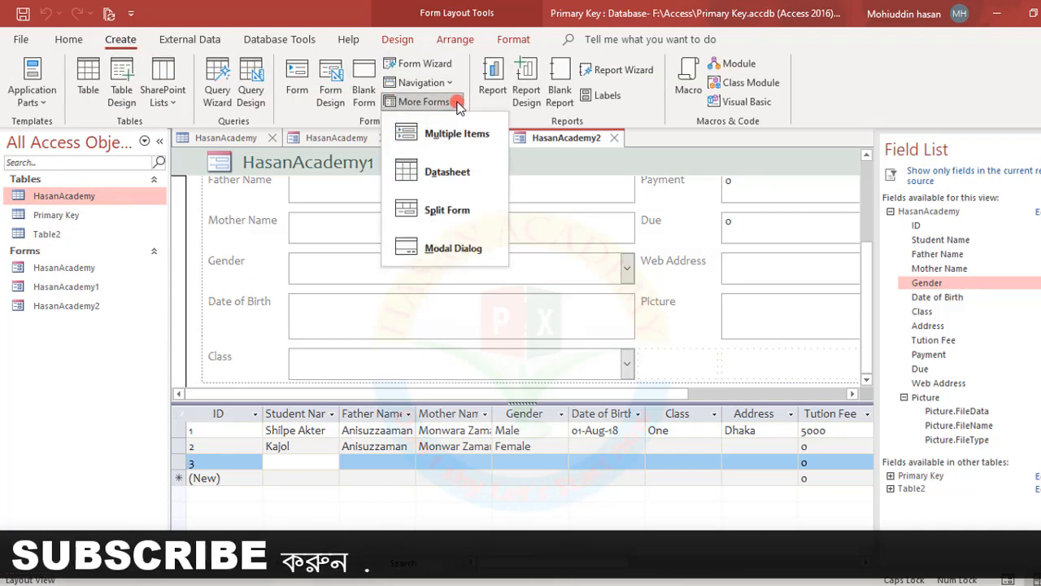
Create a Modal Dialog form and select its OK and Cancel buttons and Detail section
{"action": "left_click", "coordinate": [437, 246]}
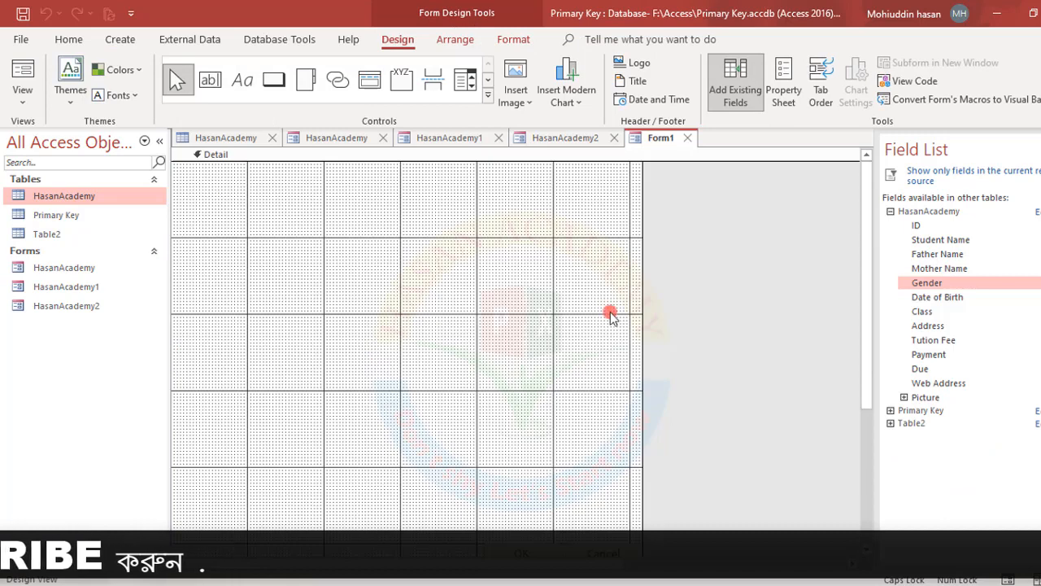
{"action": "scroll", "coordinate": [351, 268], "scroll_direction": "down", "scroll_amount": 3}
{"action": "scroll", "coordinate": [351, 269], "scroll_direction": "up", "scroll_amount": 3}
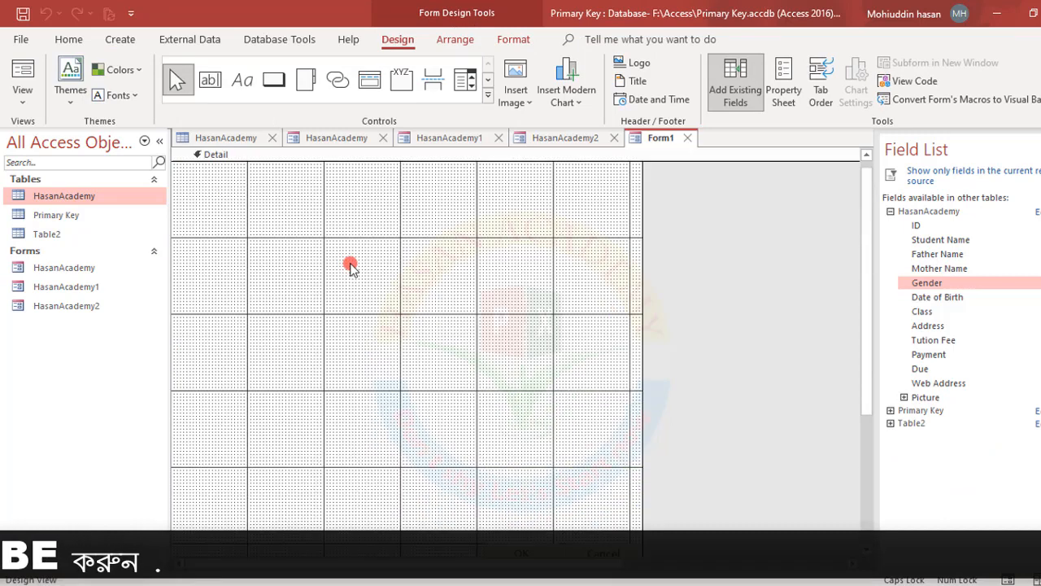
{"action": "scroll", "coordinate": [332, 256], "scroll_direction": "down", "scroll_amount": 3}
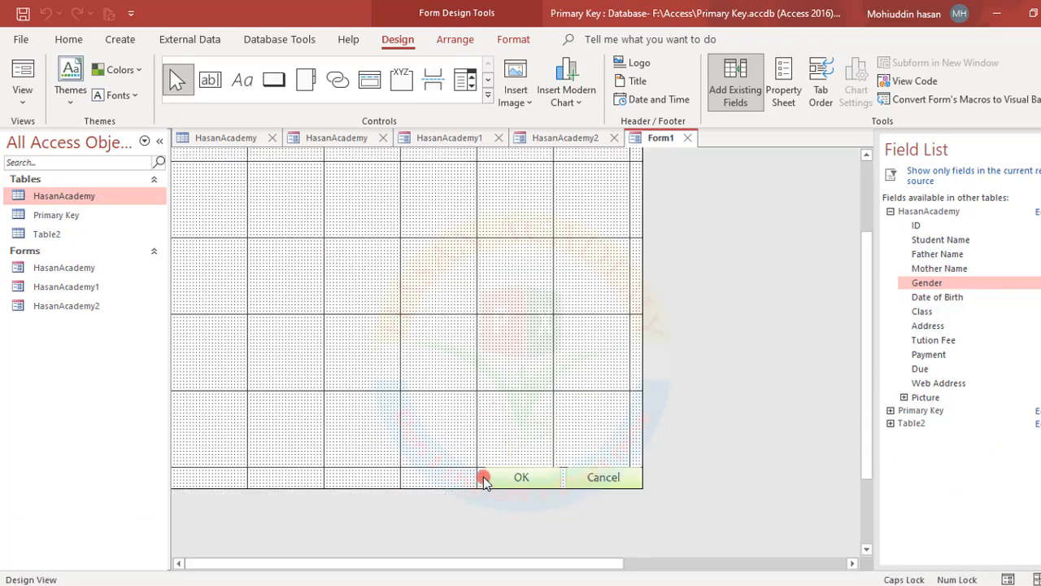
{"action": "left_click", "coordinate": [505, 480]}
{"action": "left_click", "coordinate": [621, 475]}
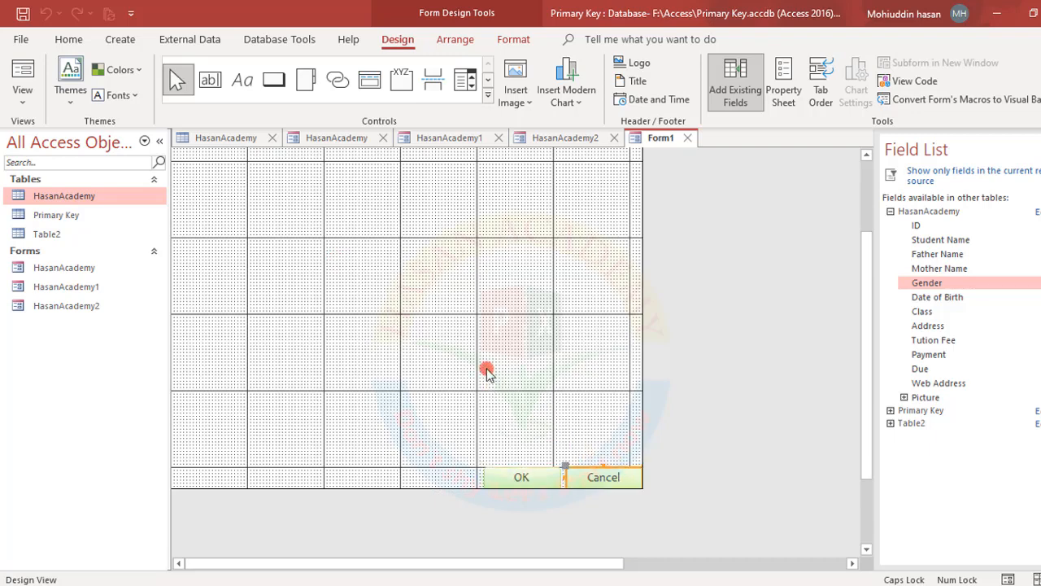
{"action": "scroll", "coordinate": [486, 371], "scroll_direction": "up", "scroll_amount": 2}
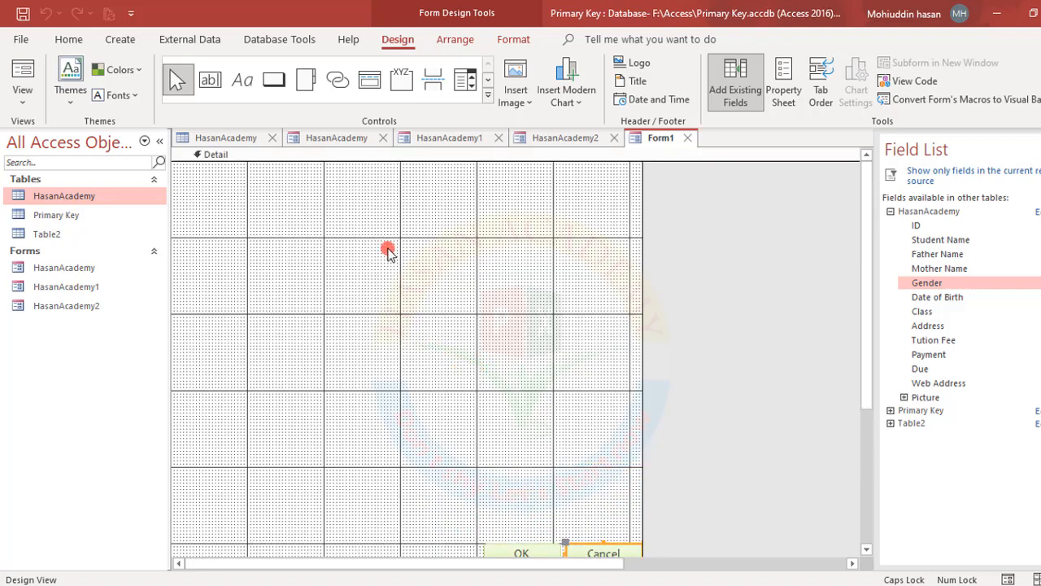
{"action": "left_click", "coordinate": [388, 252]}
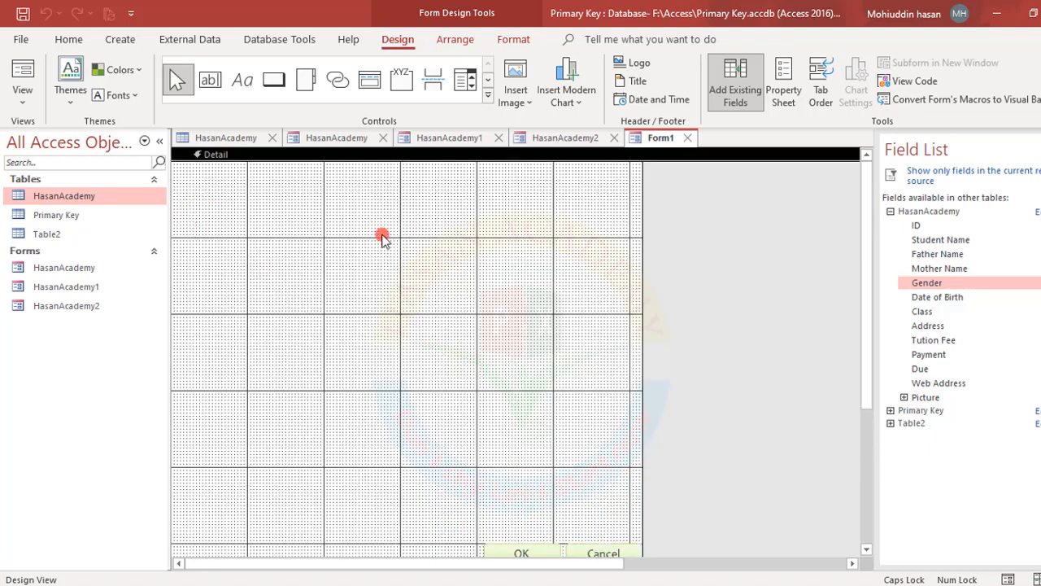
Hide and re-show the Detail section's grid, then turn on the rulers
{"action": "right_click", "coordinate": [323, 225]}
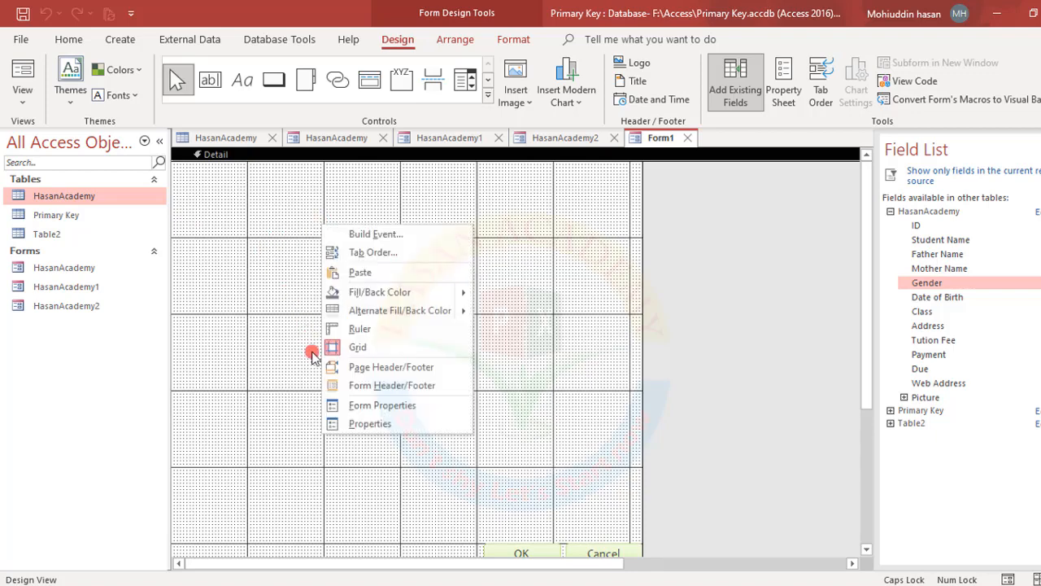
{"action": "left_click", "coordinate": [266, 205]}
{"action": "right_click", "coordinate": [266, 205]}
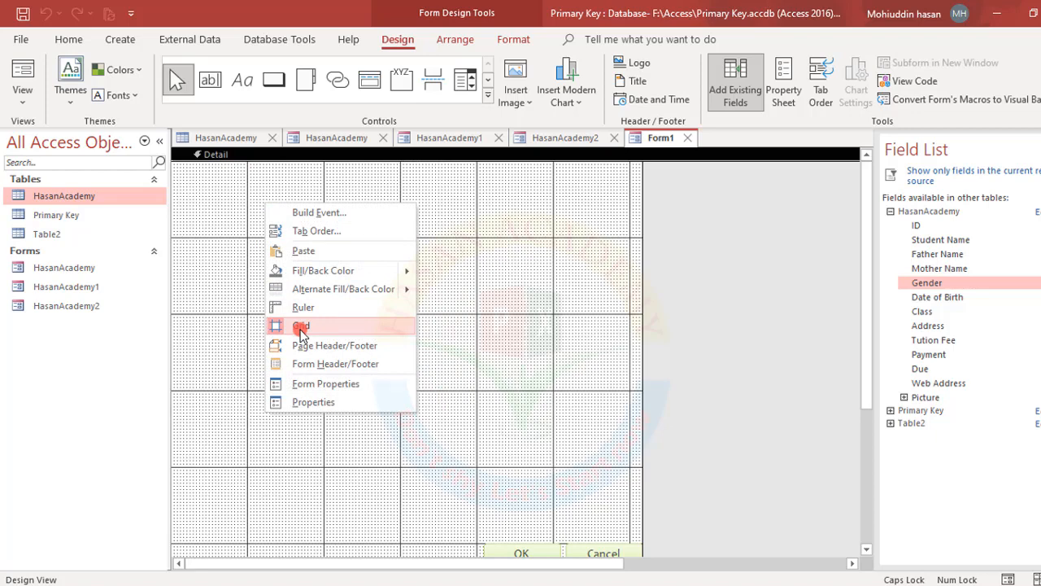
{"action": "left_click", "coordinate": [301, 328]}
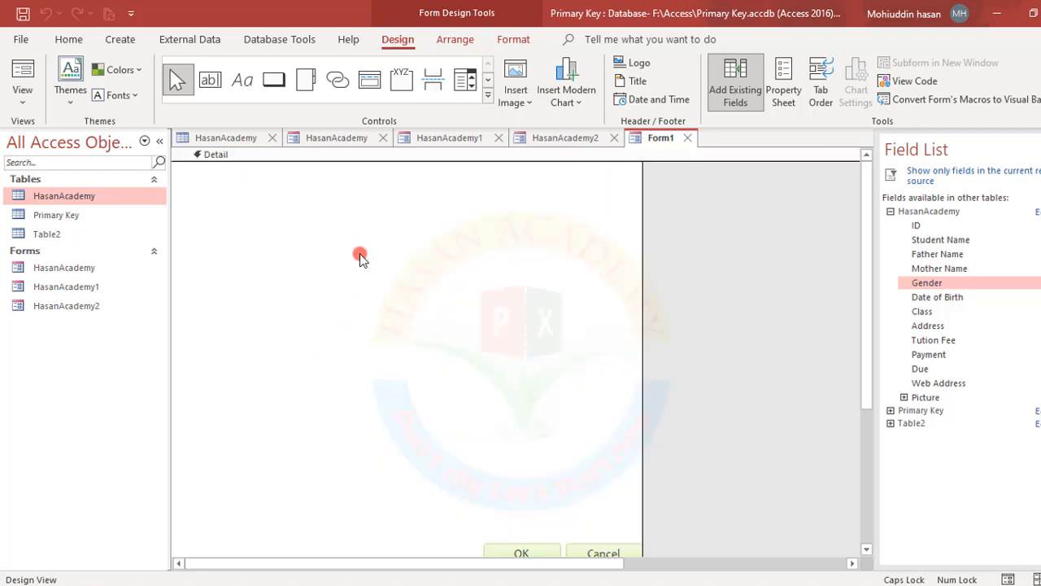
{"action": "right_click", "coordinate": [323, 241]}
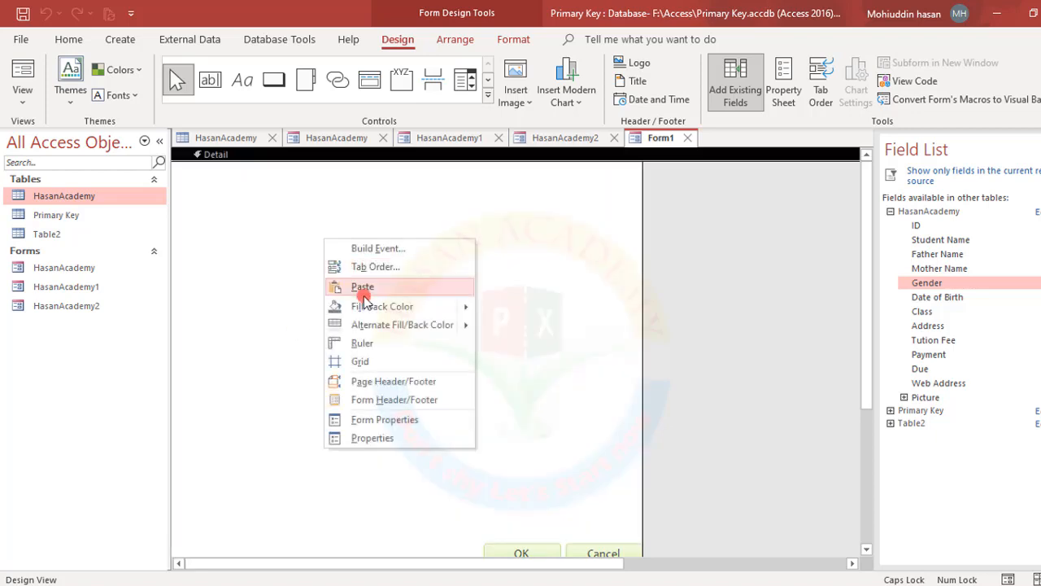
{"action": "left_click", "coordinate": [358, 365]}
{"action": "right_click", "coordinate": [305, 257]}
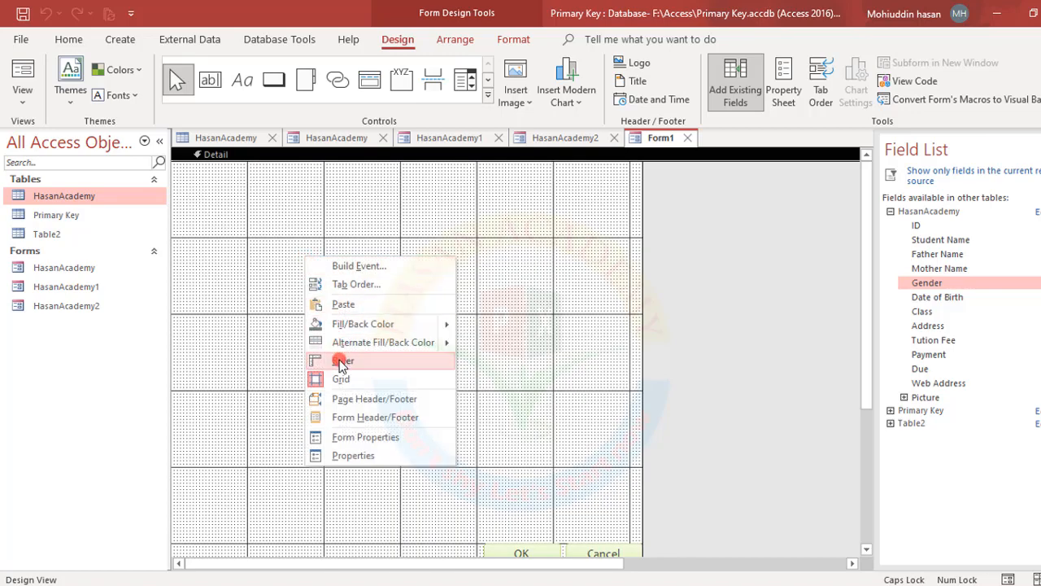
{"action": "left_click", "coordinate": [340, 362]}
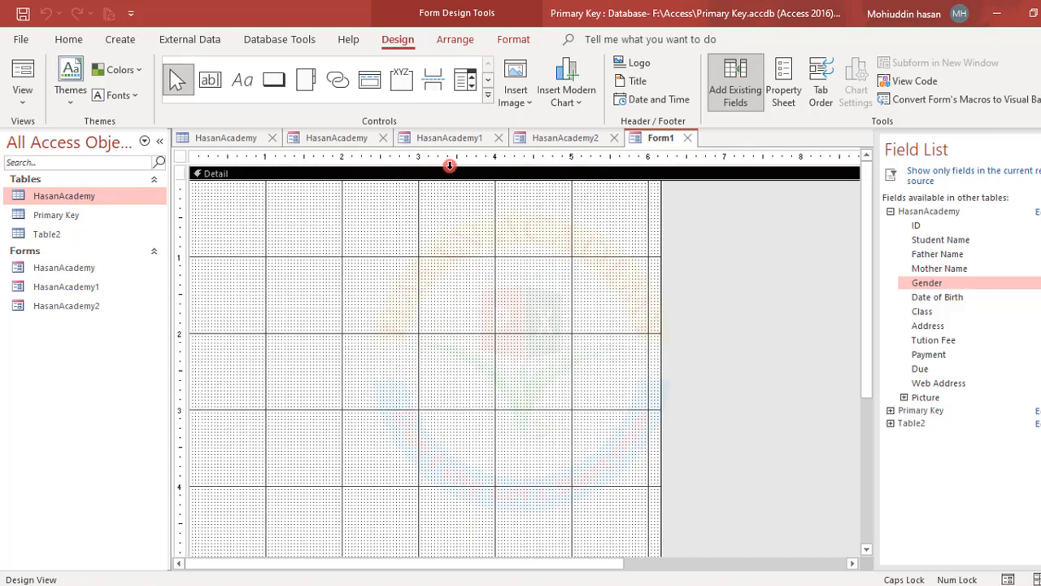
Dismiss the Detail background colour options without a choice and close the Field List
{"action": "right_click", "coordinate": [375, 272]}
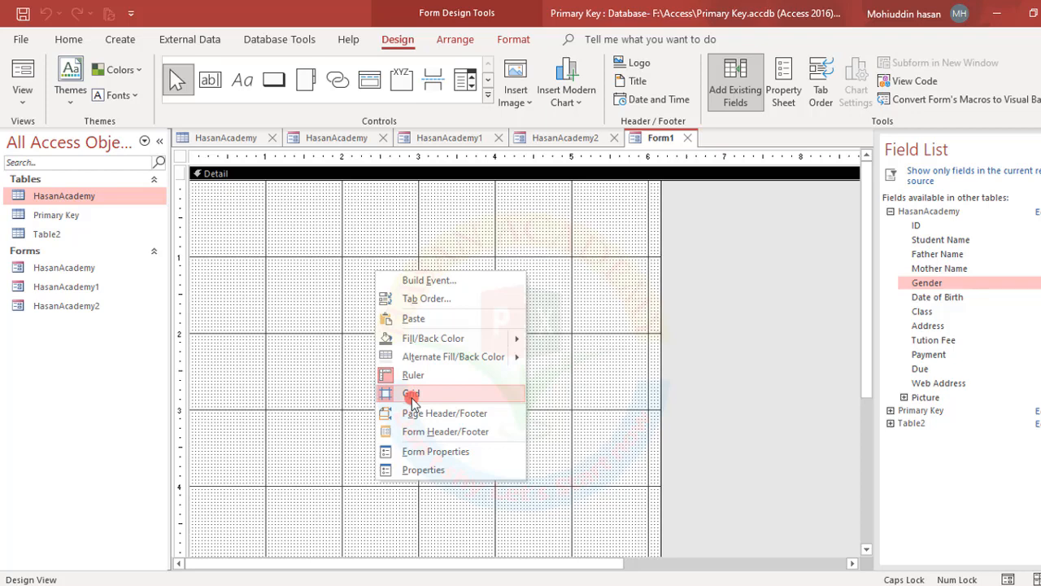
{"action": "mouse_move", "coordinate": [427, 340]}
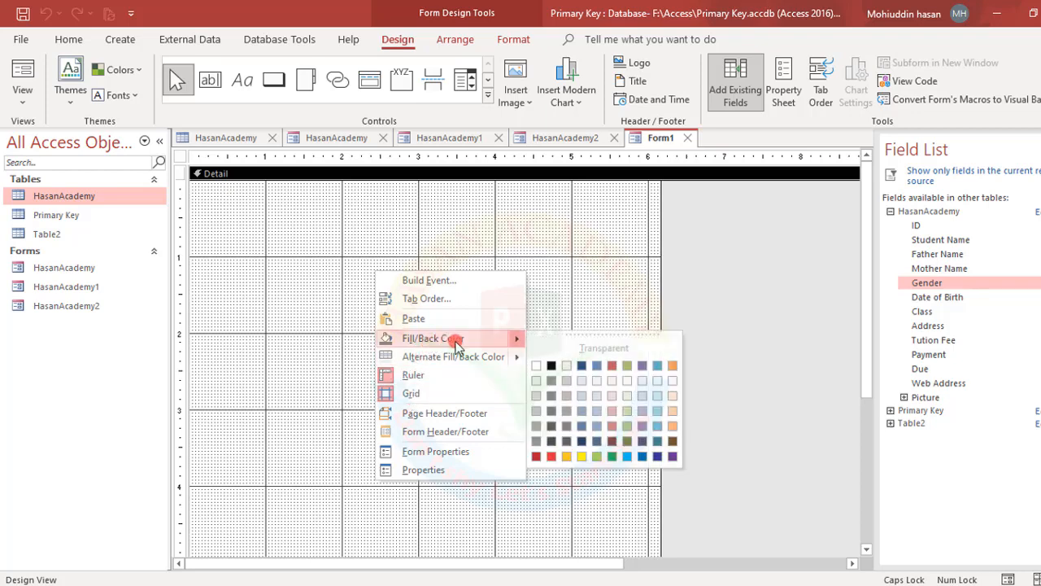
{"action": "left_click", "coordinate": [320, 241]}
{"action": "scroll", "coordinate": [480, 334], "scroll_direction": "down", "scroll_amount": 3}
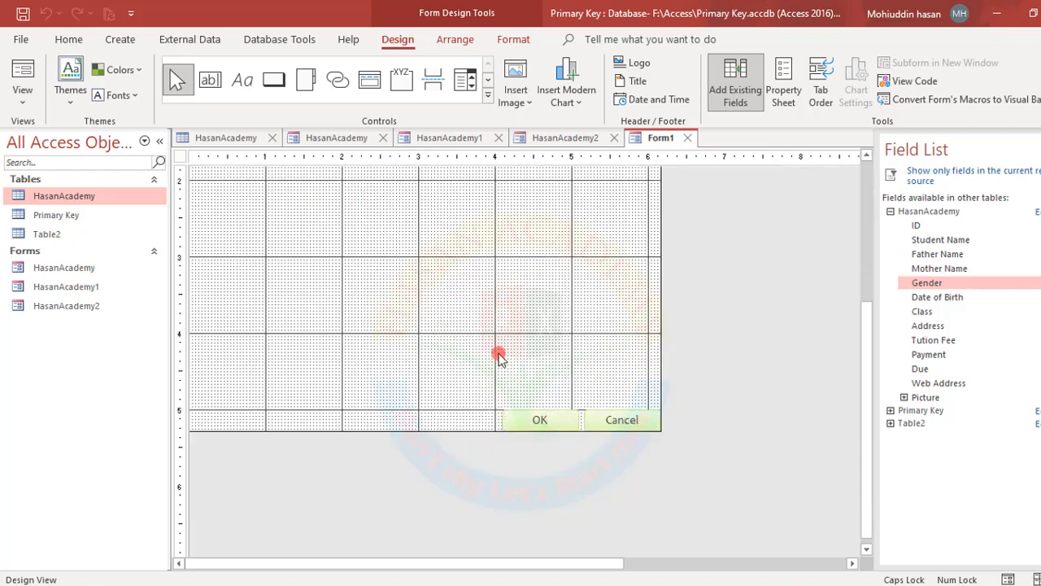
{"action": "scroll", "coordinate": [404, 292], "scroll_direction": "up", "scroll_amount": 3}
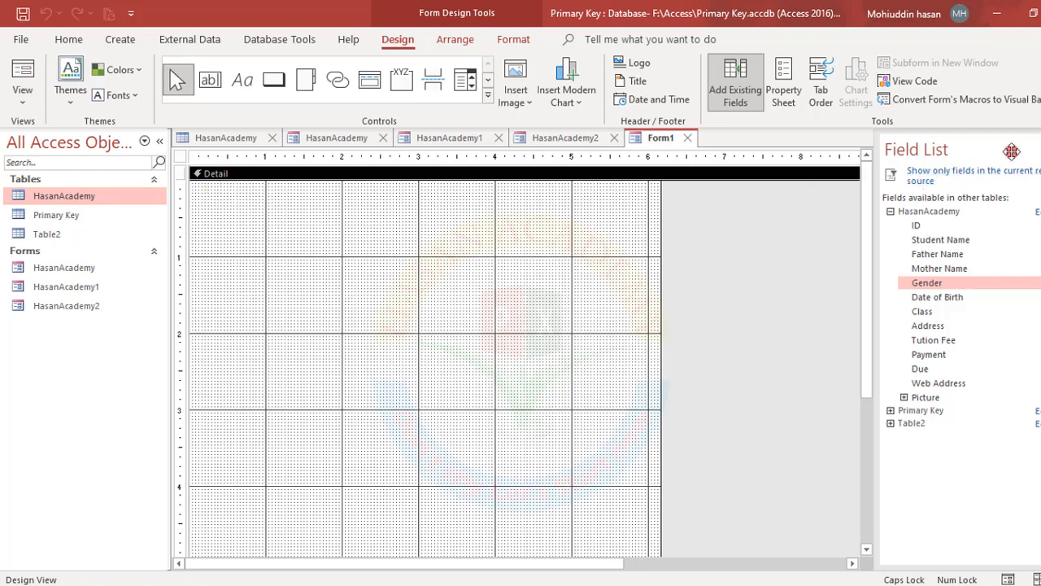
{"action": "left_click", "coordinate": [1040, 149]}
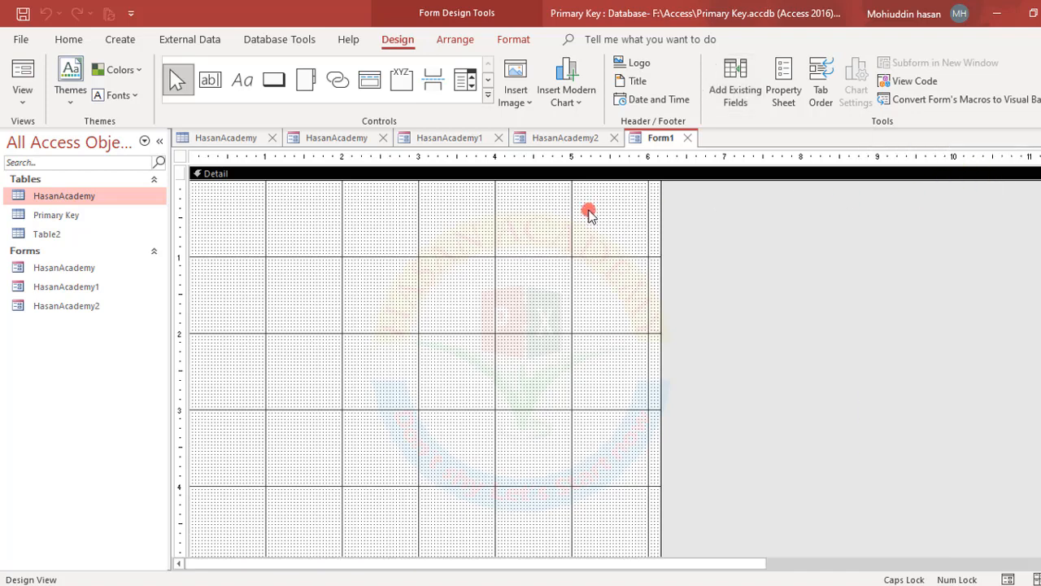
Drag ID, Student Name, Father Name, Mother Name and Gender from the Field List onto Detail
{"action": "left_click", "coordinate": [740, 75]}
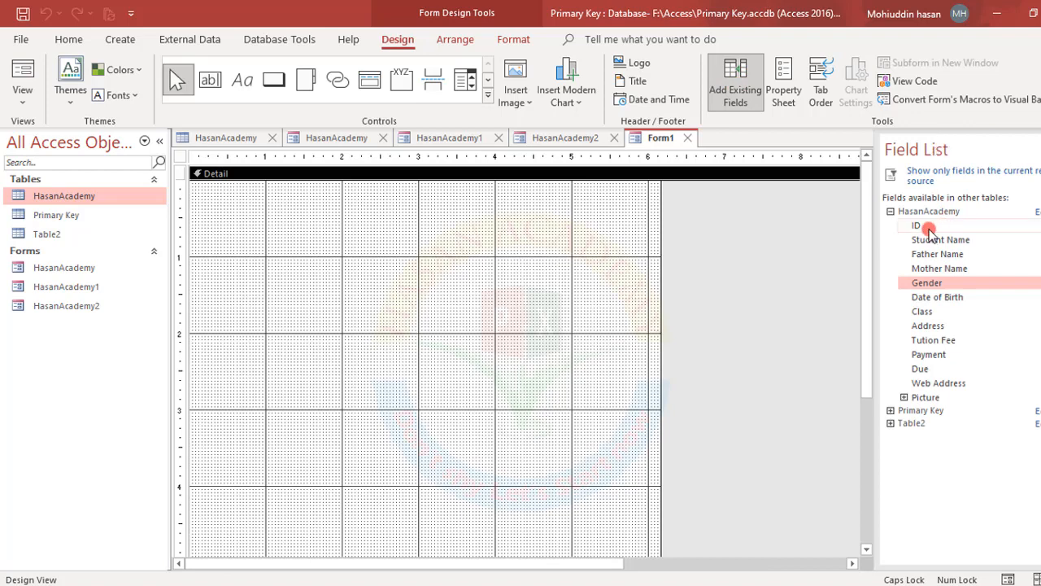
{"action": "left_click_drag", "start_coordinate": [928, 230], "coordinate": [250, 215]}
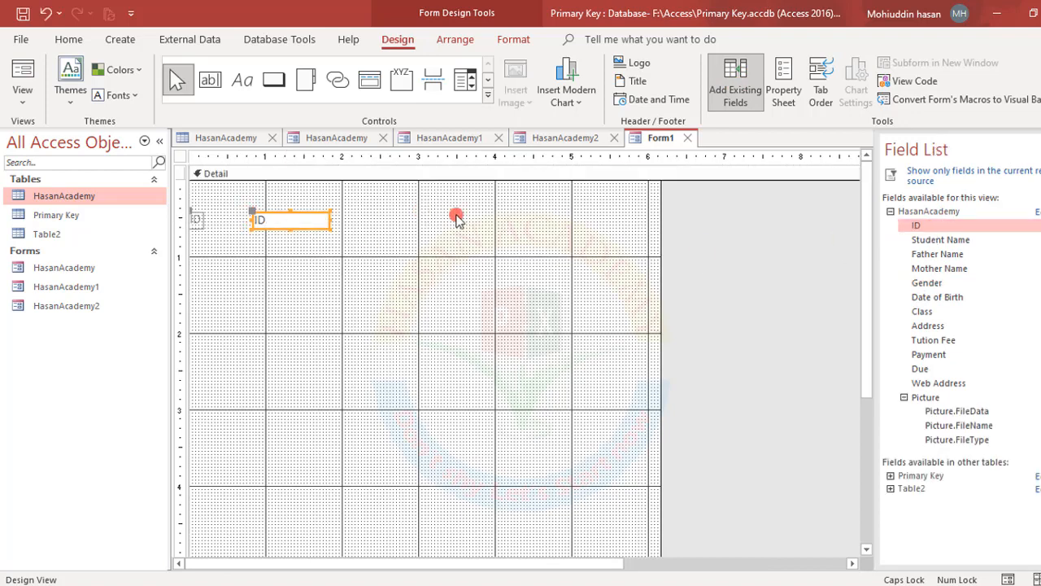
{"action": "left_click_drag", "start_coordinate": [944, 239], "coordinate": [282, 249]}
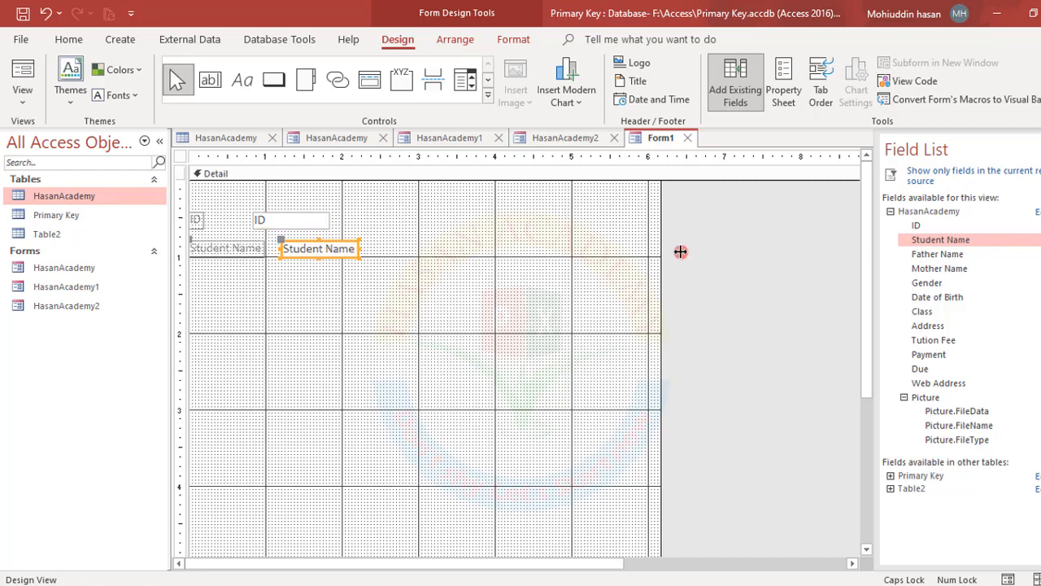
{"action": "left_click_drag", "start_coordinate": [925, 253], "coordinate": [317, 280]}
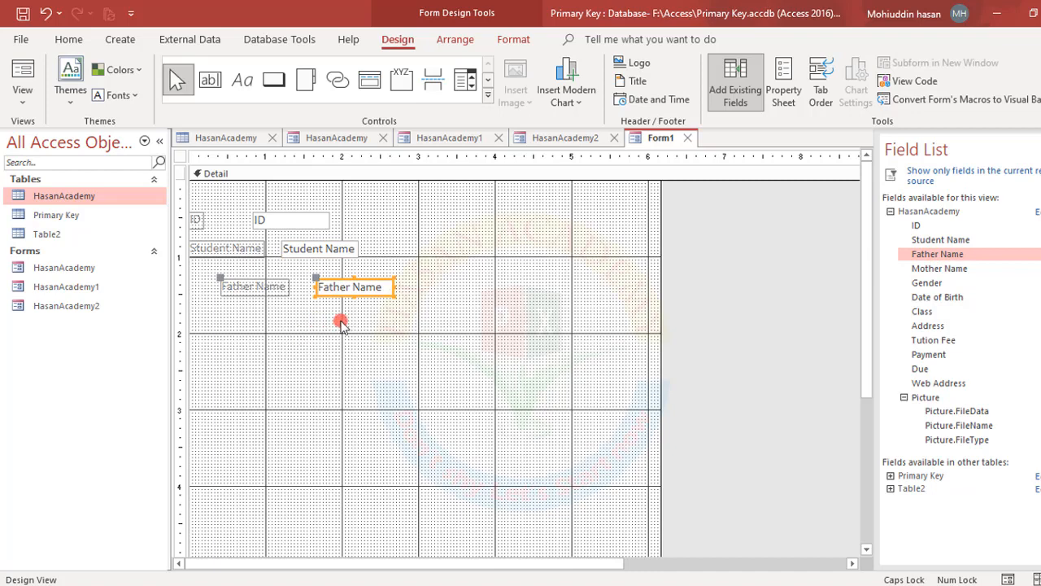
{"action": "left_click_drag", "start_coordinate": [927, 269], "coordinate": [333, 331]}
{"action": "left_click_drag", "start_coordinate": [934, 284], "coordinate": [352, 389]}
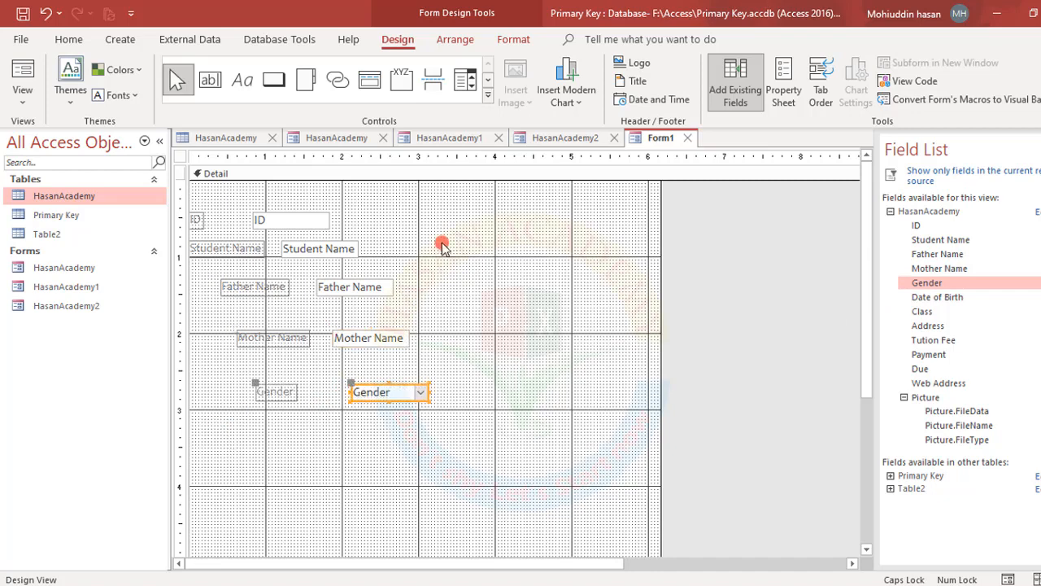
{"action": "right_click", "coordinate": [442, 247]}
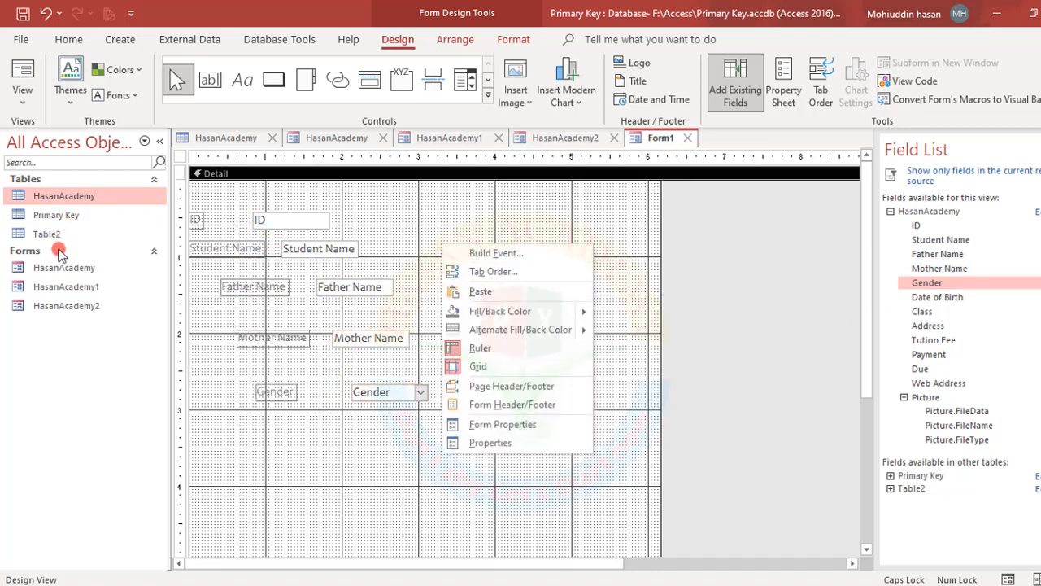
Save the dialog as Form1, open it from the navigation pane to view a record, then close it
{"action": "left_click", "coordinate": [25, 14]}
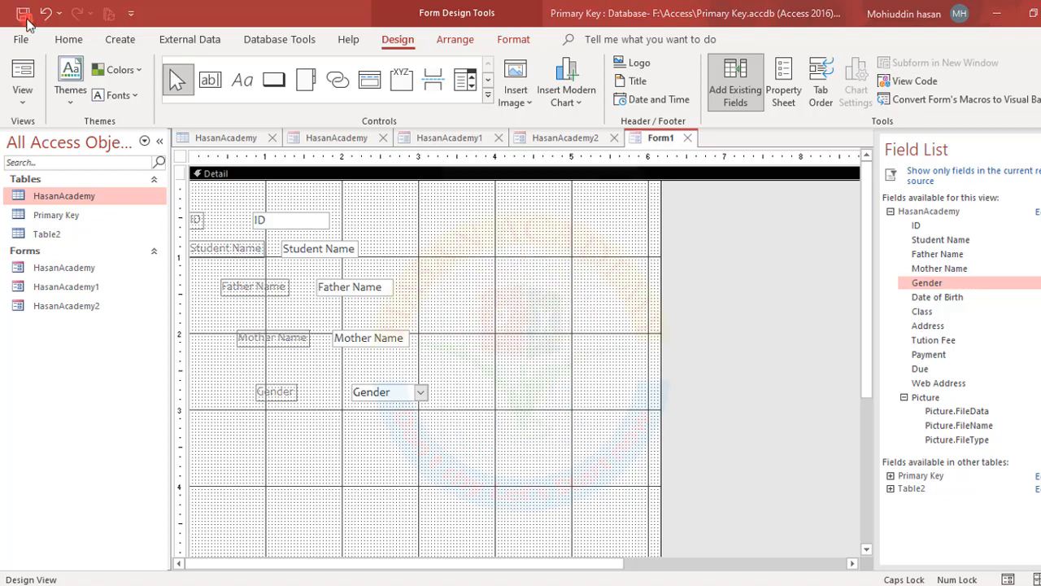
{"action": "left_click", "coordinate": [556, 240]}
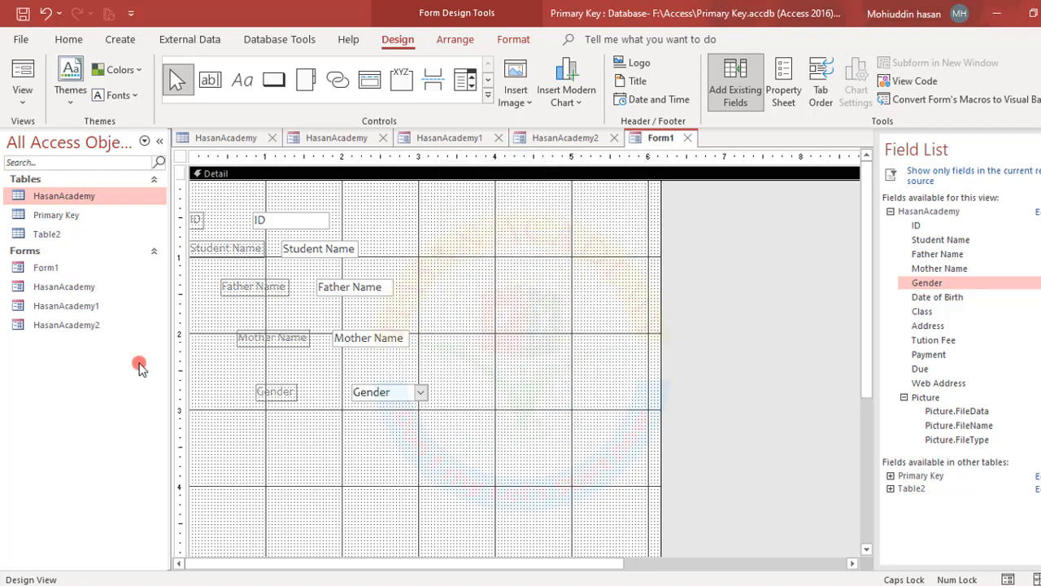
{"action": "left_click", "coordinate": [46, 268]}
{"action": "right_click", "coordinate": [46, 269]}
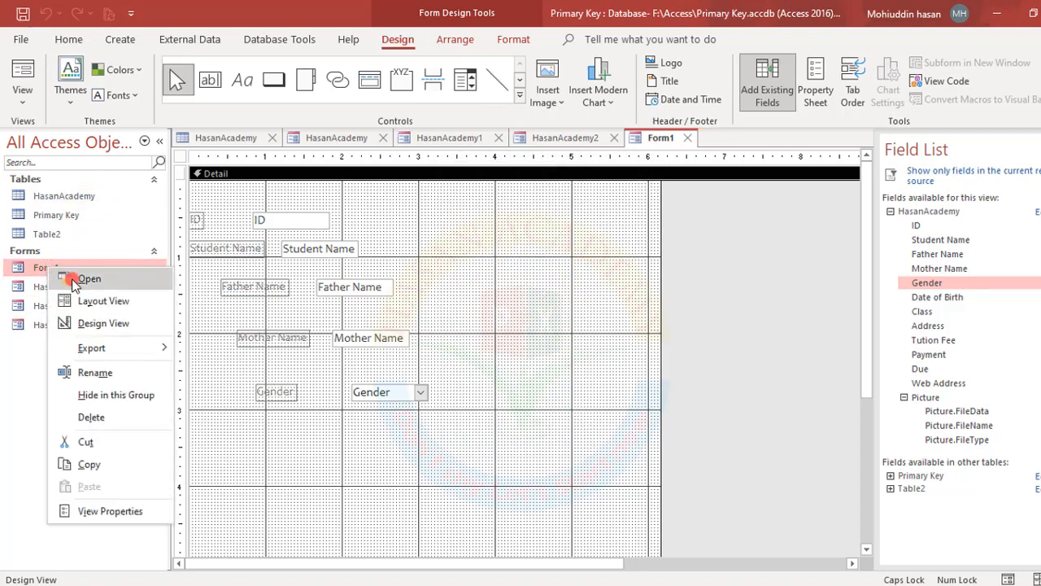
{"action": "left_click", "coordinate": [74, 276]}
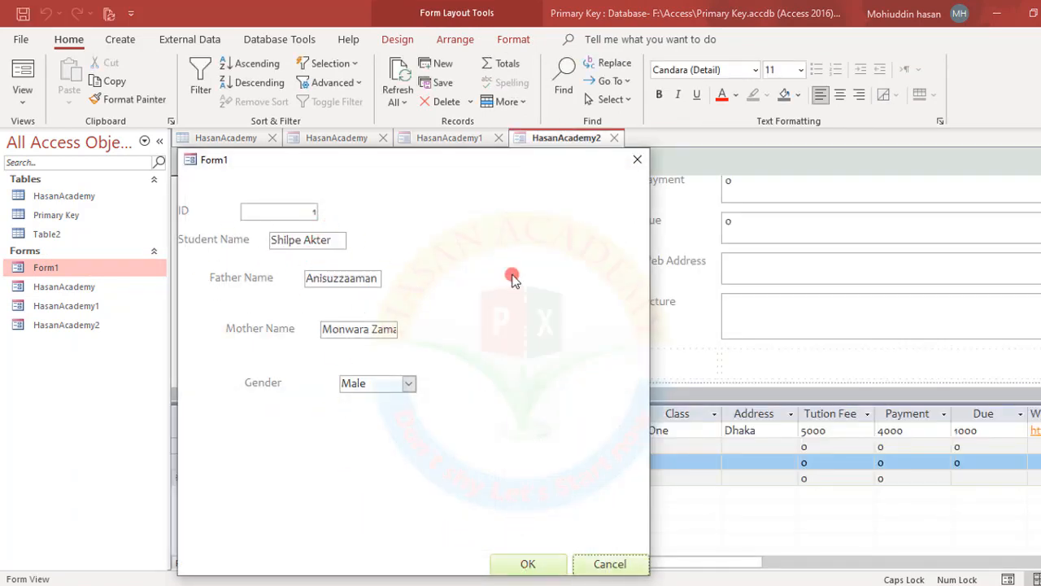
{"action": "left_click", "coordinate": [528, 563]}
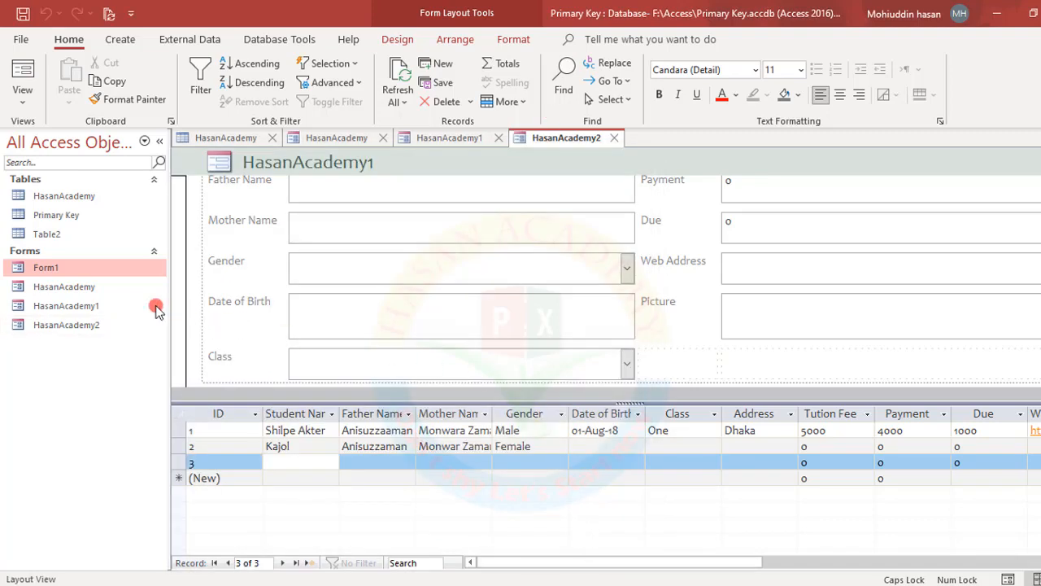
{"action": "right_click", "coordinate": [73, 268]}
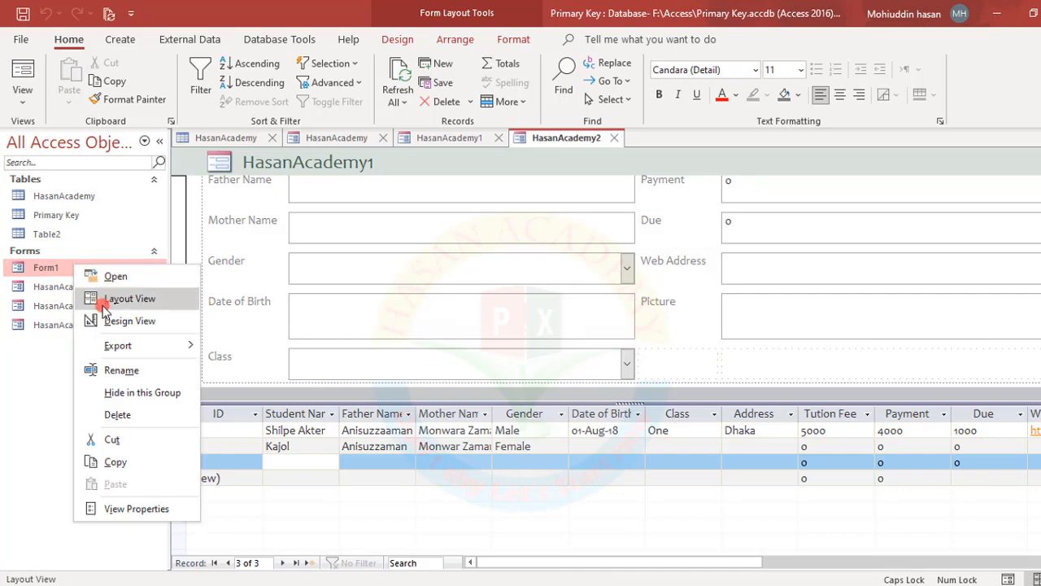
Reopen Form1 in Design View and left-align all its field labels and boxes
{"action": "left_click", "coordinate": [104, 322]}
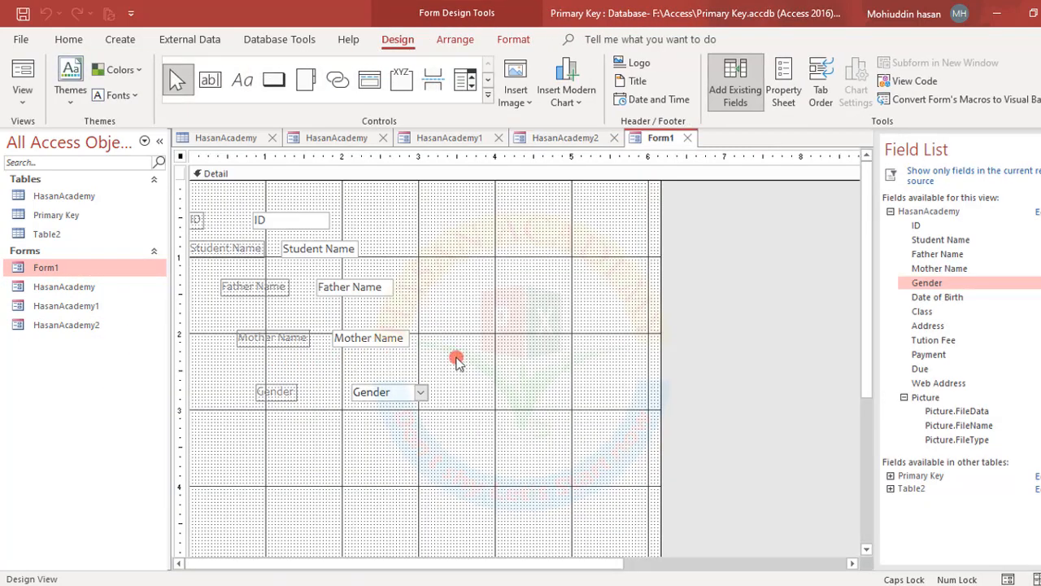
{"action": "left_click_drag", "start_coordinate": [468, 207], "coordinate": [206, 434]}
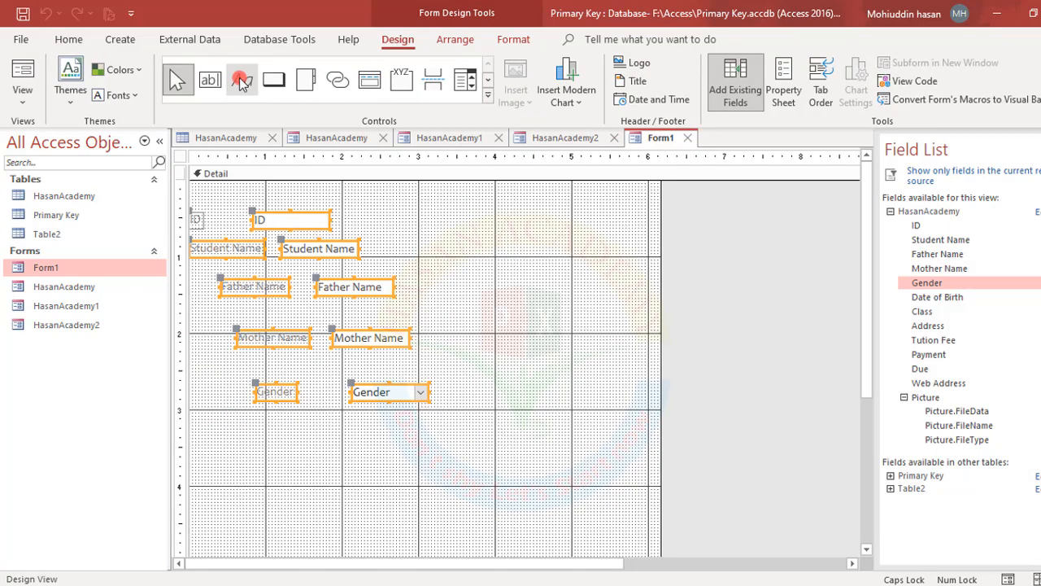
{"action": "left_click", "coordinate": [454, 39]}
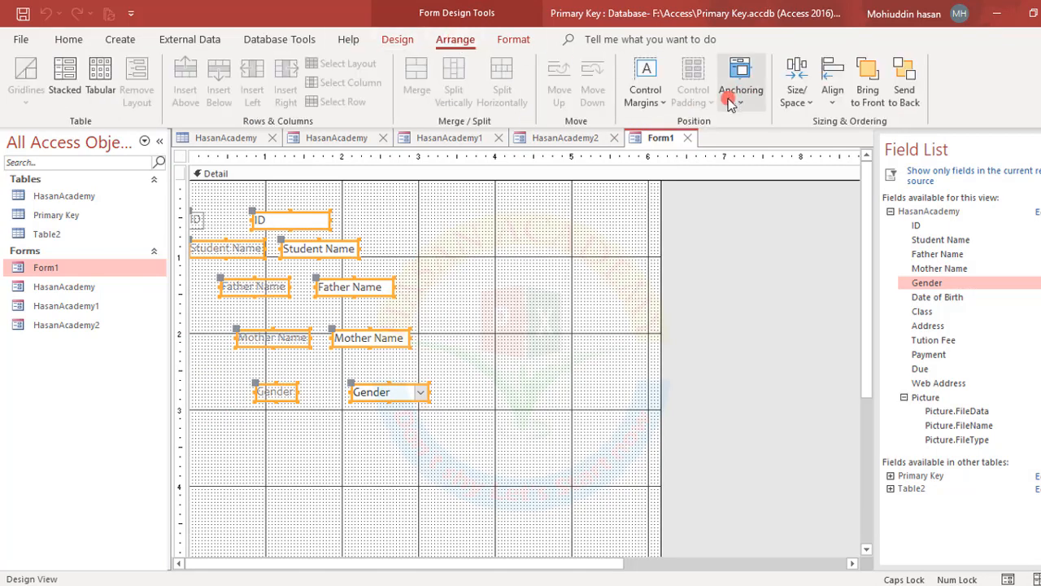
{"action": "left_click", "coordinate": [832, 85]}
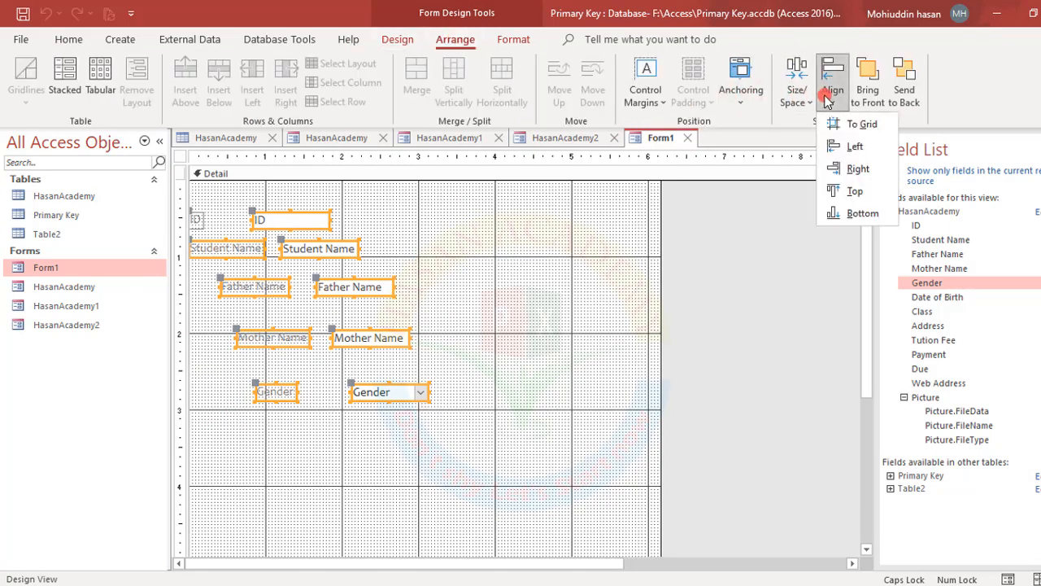
{"action": "left_click", "coordinate": [840, 146]}
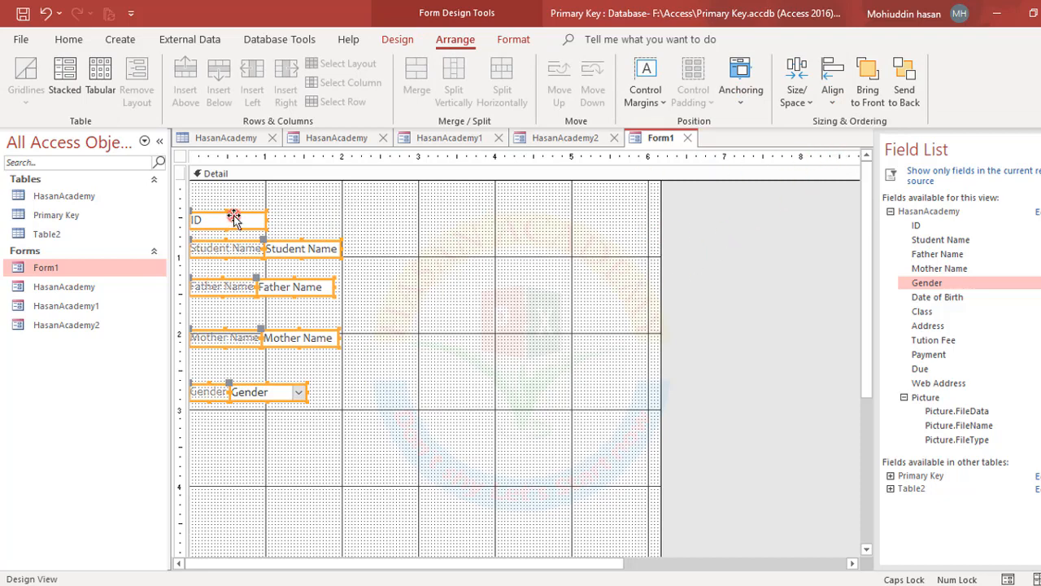
Shift the aligned controls slightly right and check the Size/Space options without changing anything
{"action": "left_click_drag", "start_coordinate": [239, 215], "coordinate": [281, 219]}
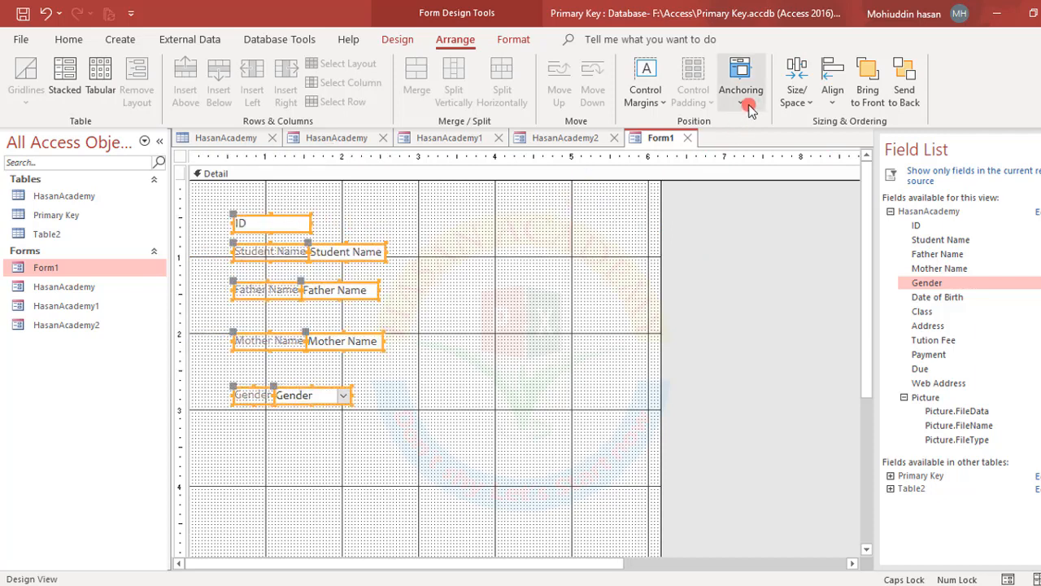
{"action": "left_click", "coordinate": [833, 88]}
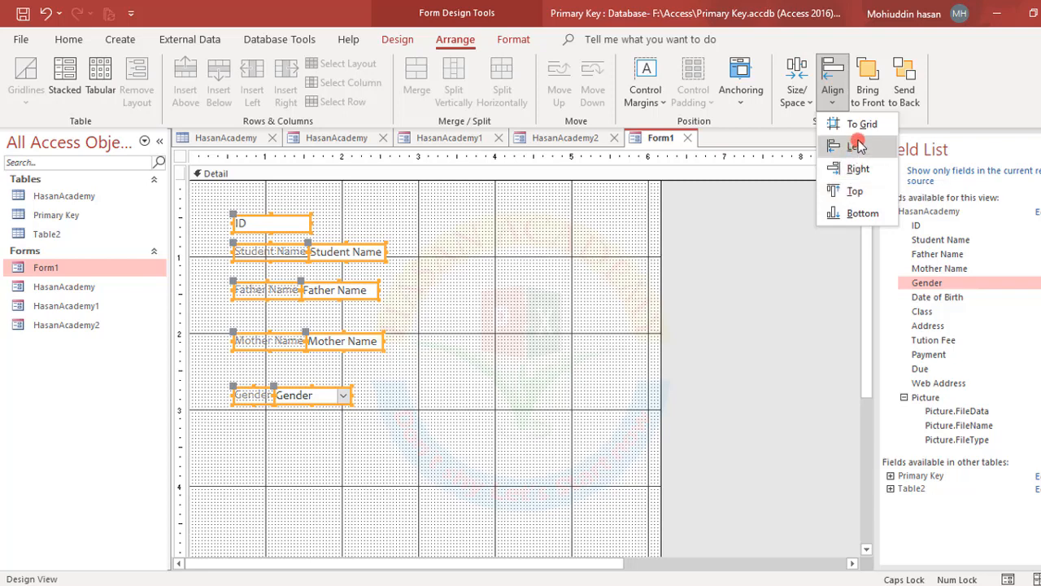
{"action": "left_click", "coordinate": [800, 100]}
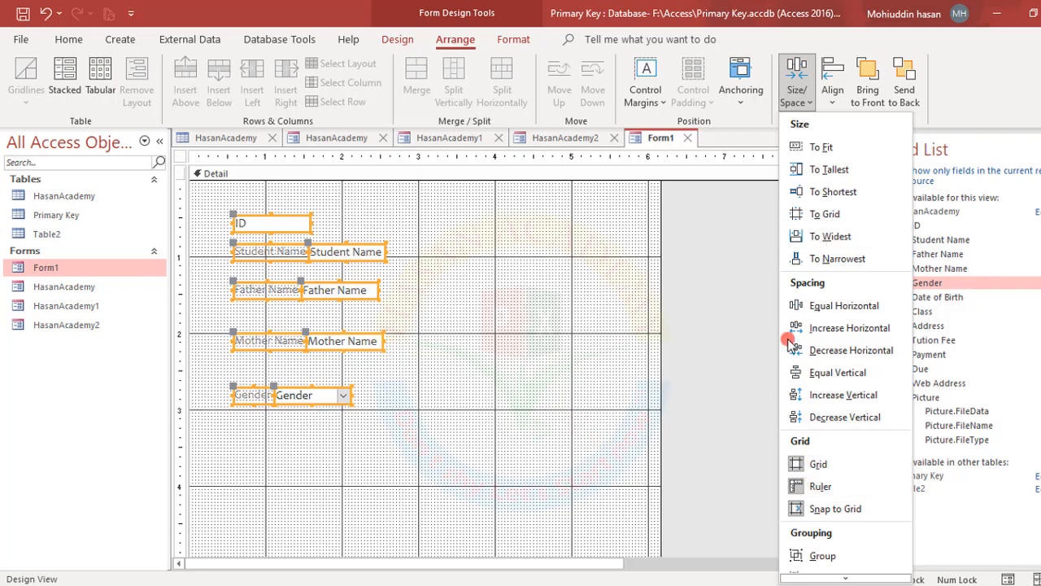
{"action": "left_click", "coordinate": [509, 276]}
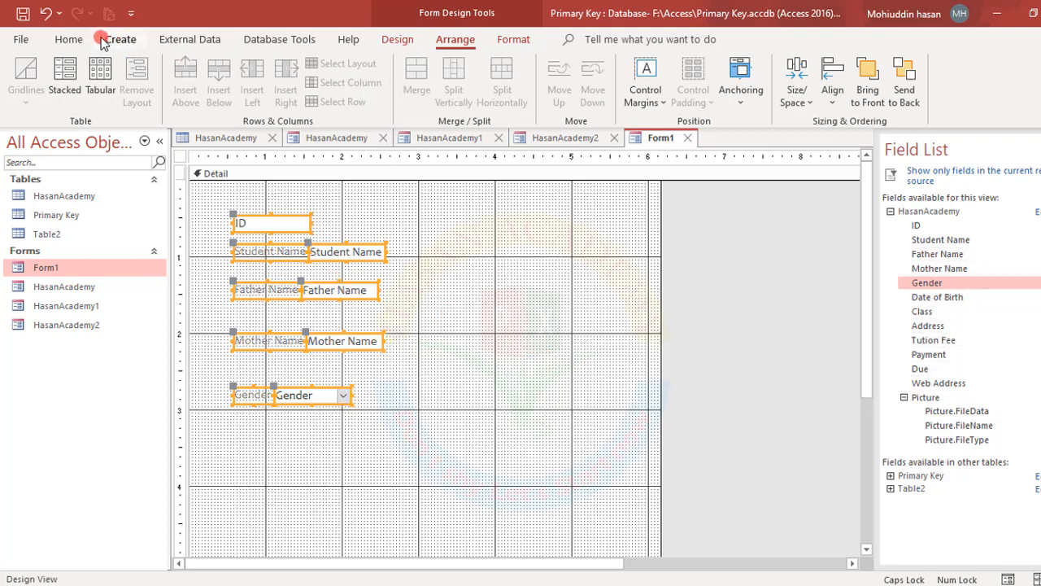
Browse the More Forms list (Multiple Items, Datasheet, Split Form, Modal Dialog) without creating a form
{"action": "left_click", "coordinate": [74, 42]}
{"action": "left_click", "coordinate": [130, 37]}
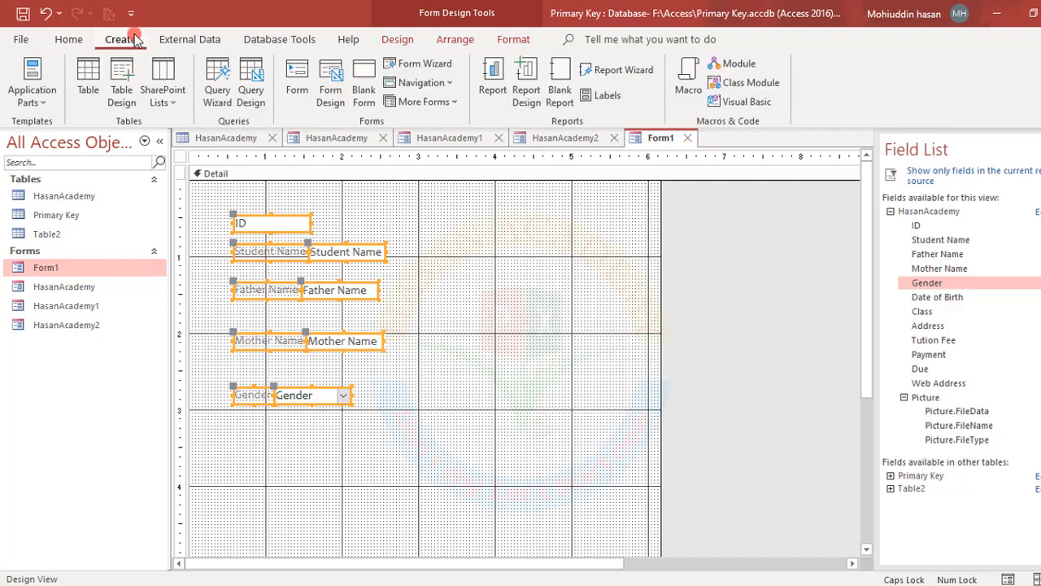
{"action": "left_click", "coordinate": [457, 103]}
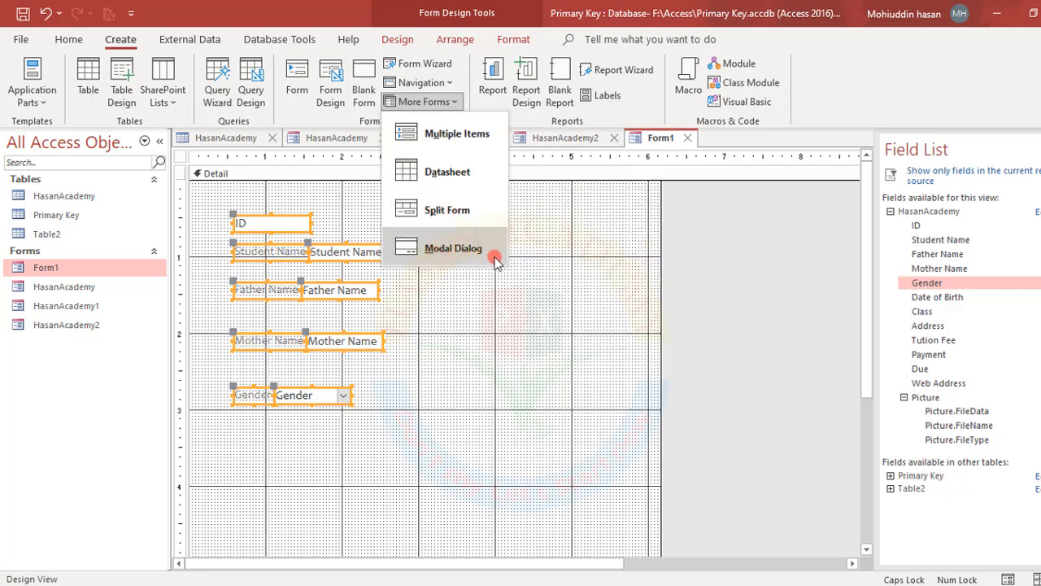
{"action": "left_click", "coordinate": [479, 334]}
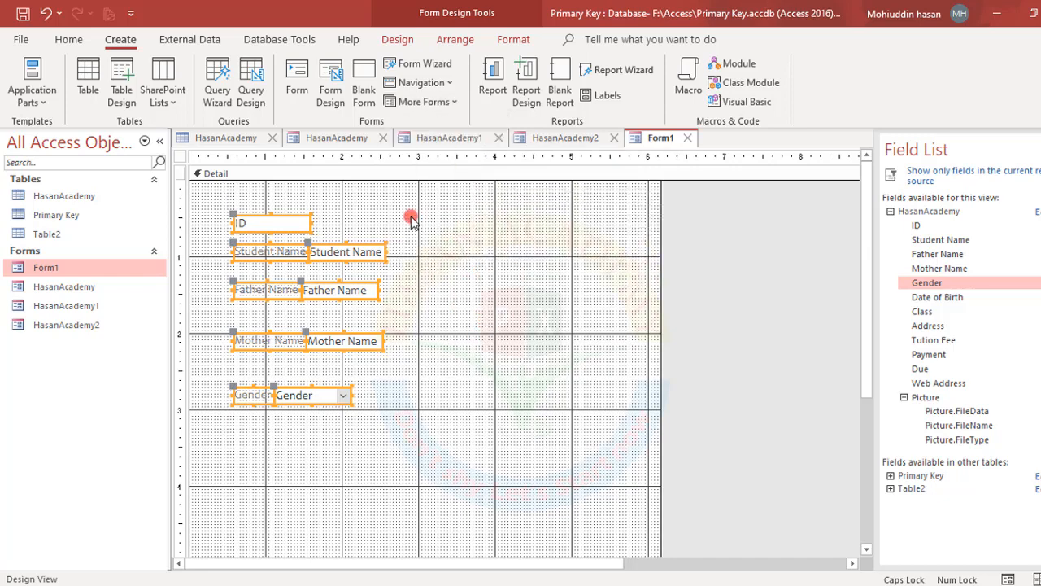